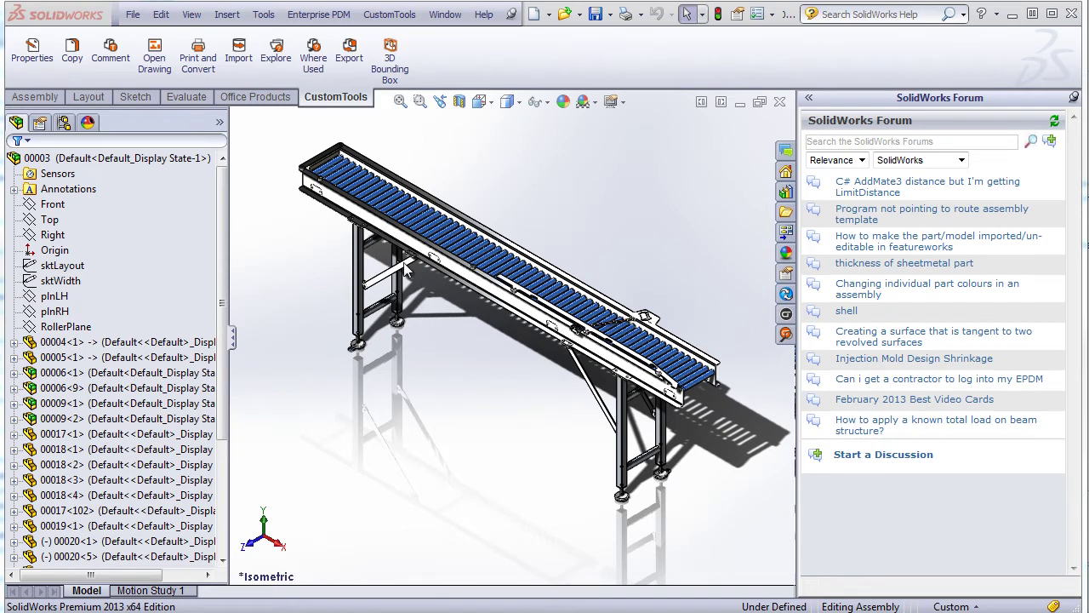
- Start Print and Convert for the drawings of the selected 00003 assembly and open its batch list
left_click(191, 54)
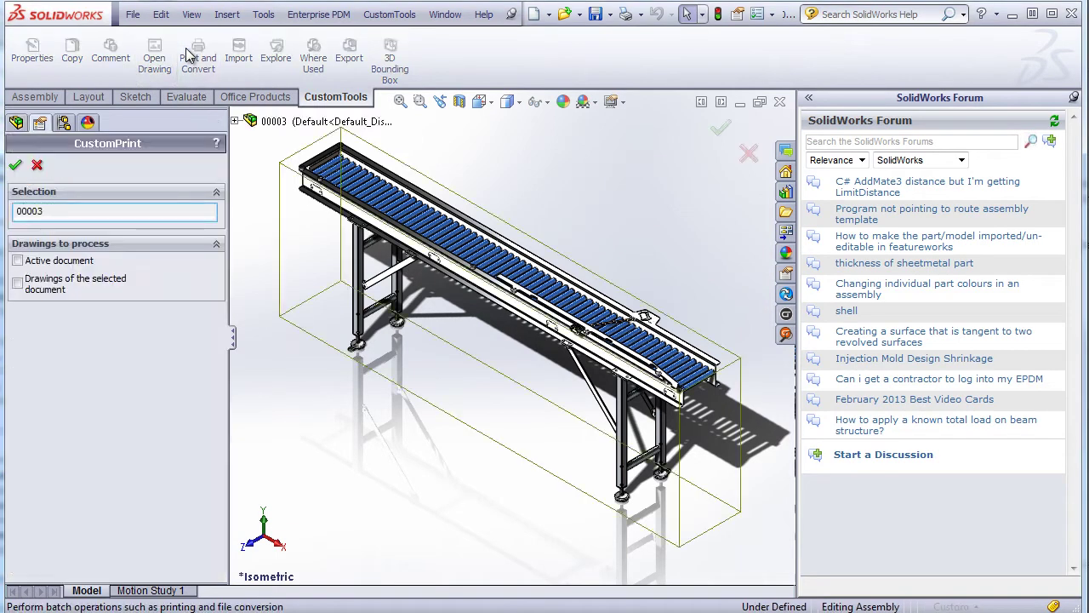
left_click(17, 283)
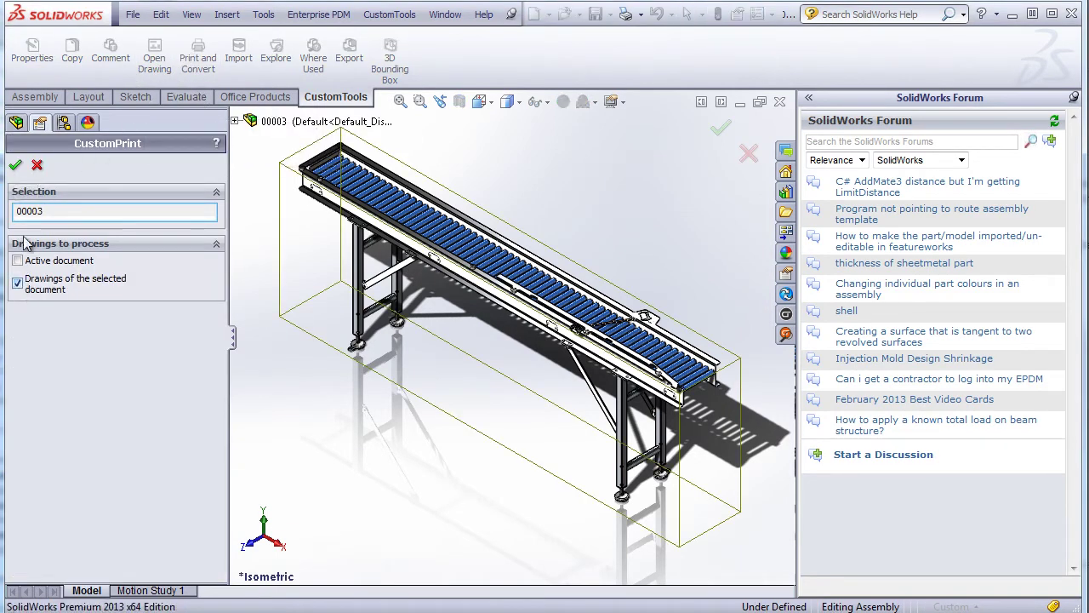
left_click(15, 165)
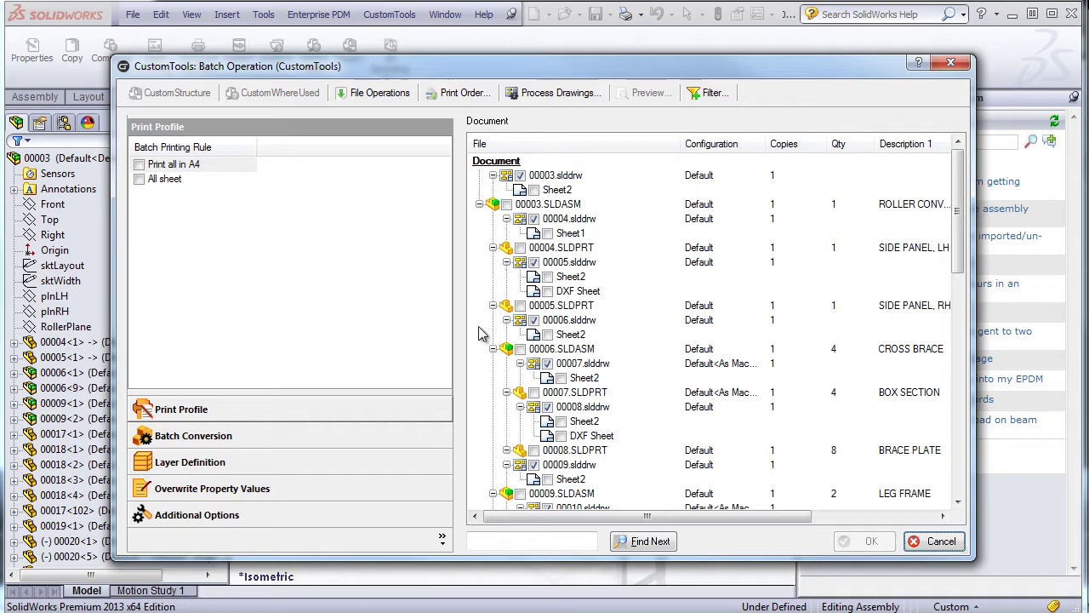
- Enable the Pdf Merge (*.pdf) conversion rule to combine all drawing sheets into one PDF
left_click_drag(959, 212, 958, 149)
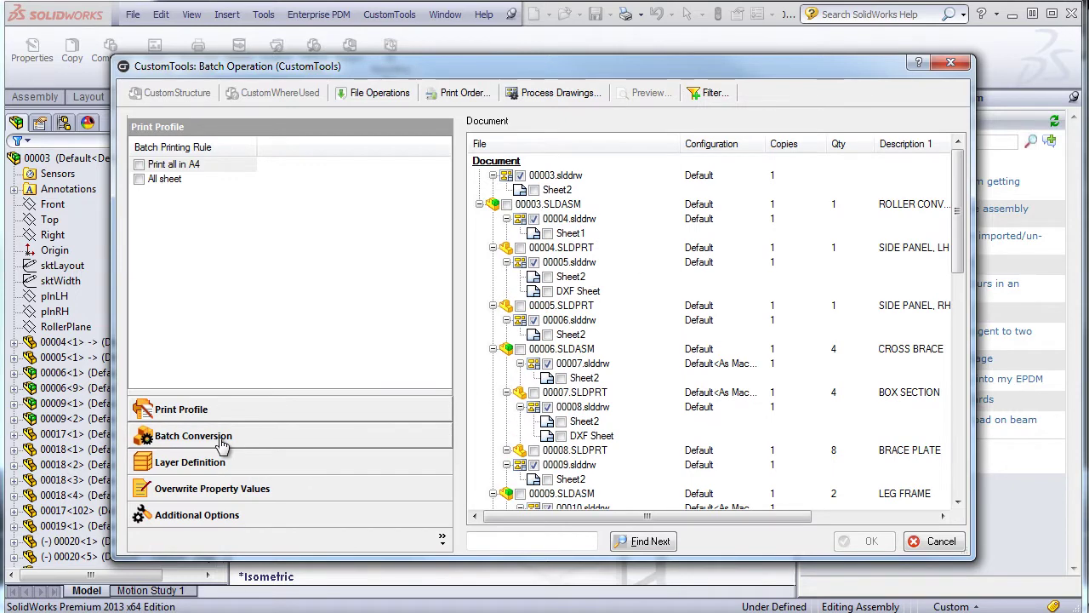
left_click(193, 436)
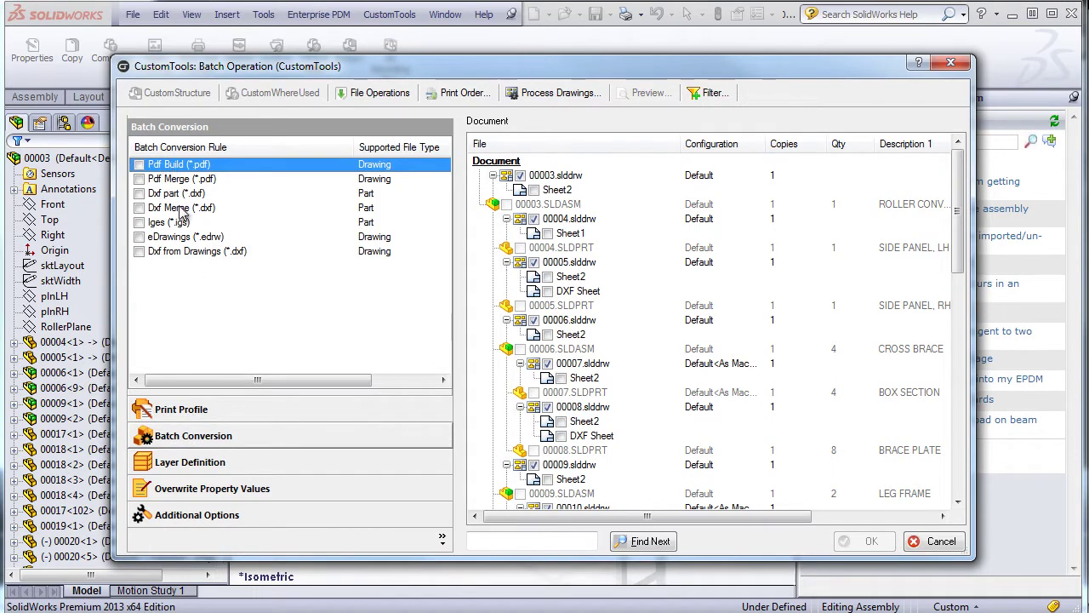
left_click(138, 178)
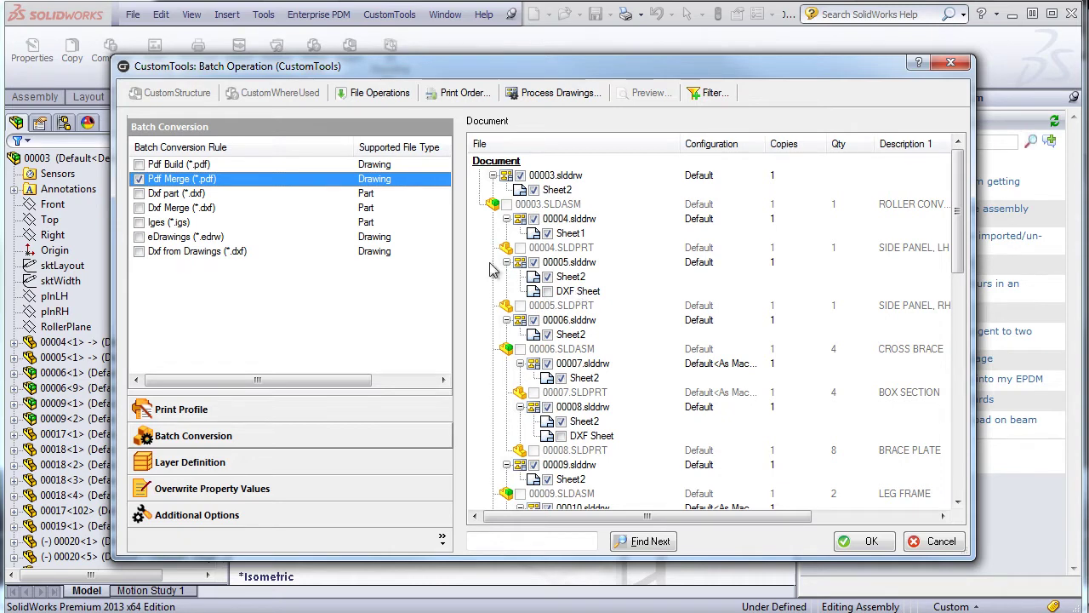
- Enable Dxf part (*.dxf) and filter-select parts with Dxf file Yes (00004, 00005, 00007, 00008)
left_click(139, 193)
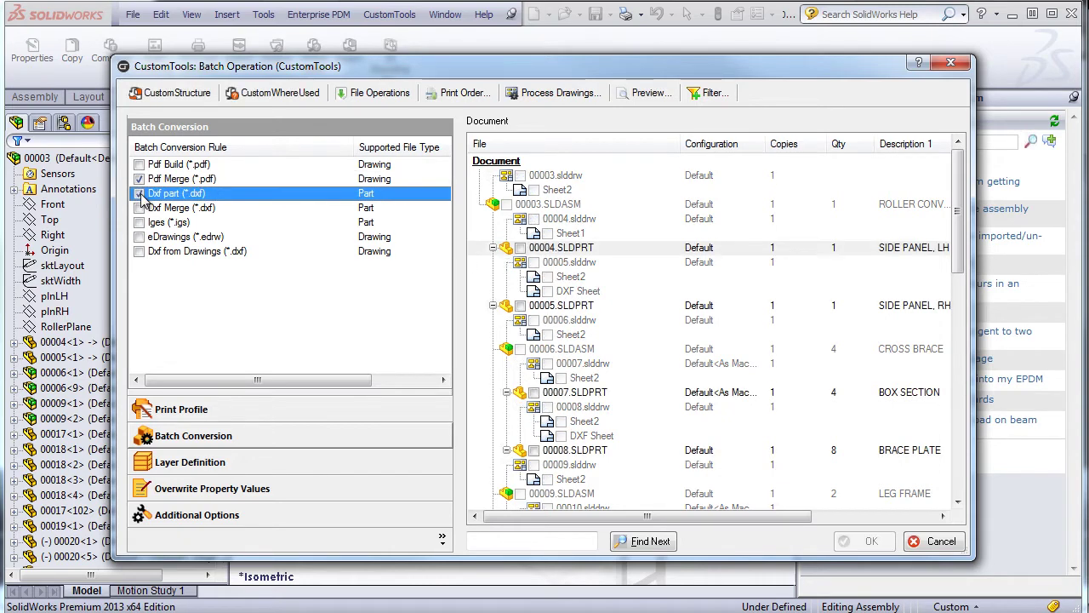
left_click_drag(636, 511, 810, 511)
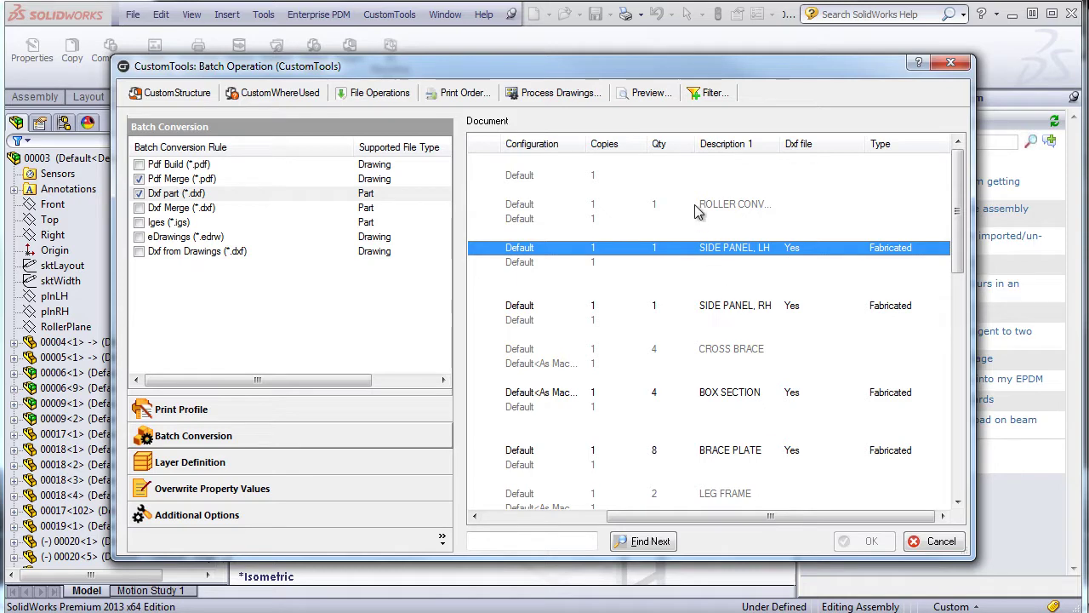
left_click(699, 93)
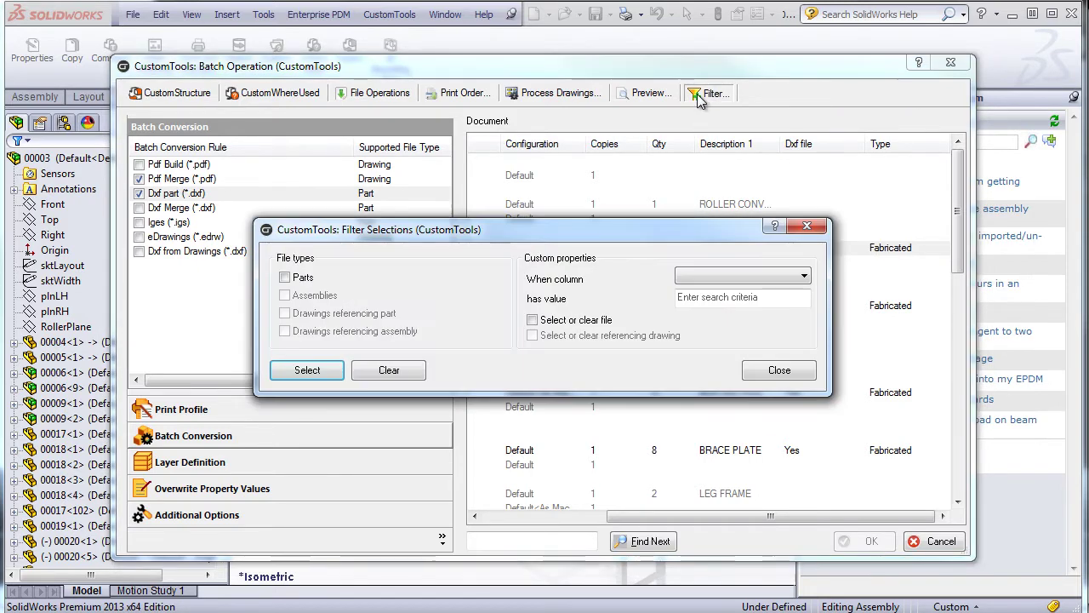
left_click(766, 281)
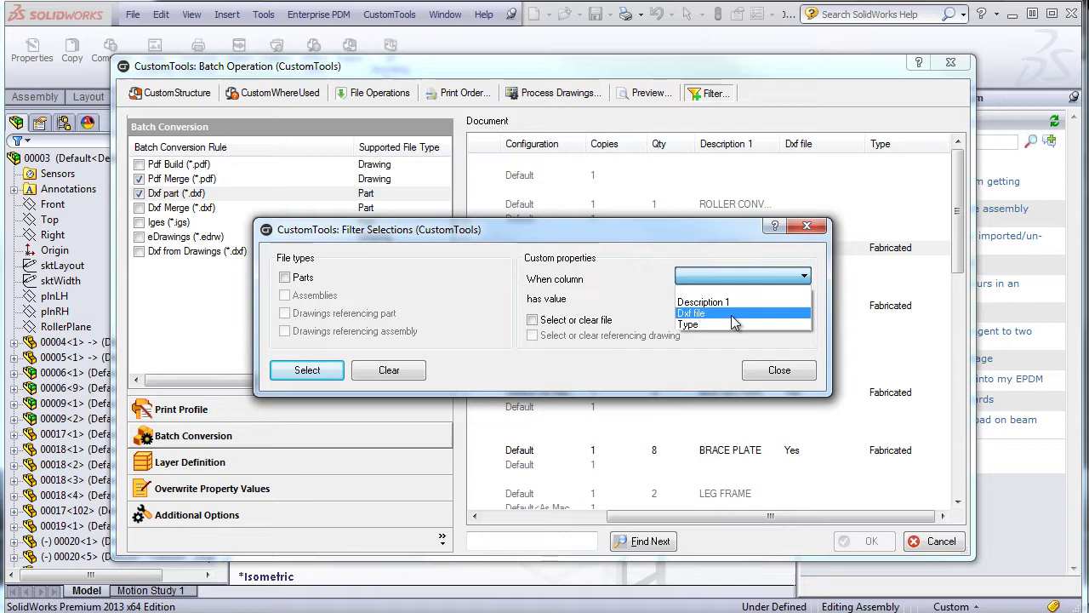
left_click(731, 313)
left_click(696, 297)
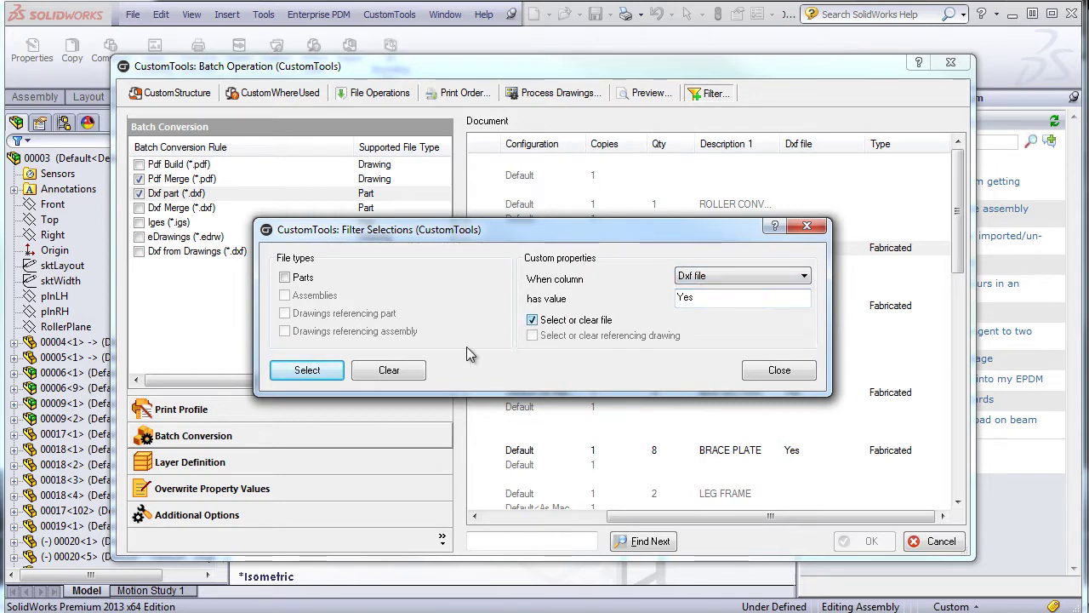
left_click(326, 368)
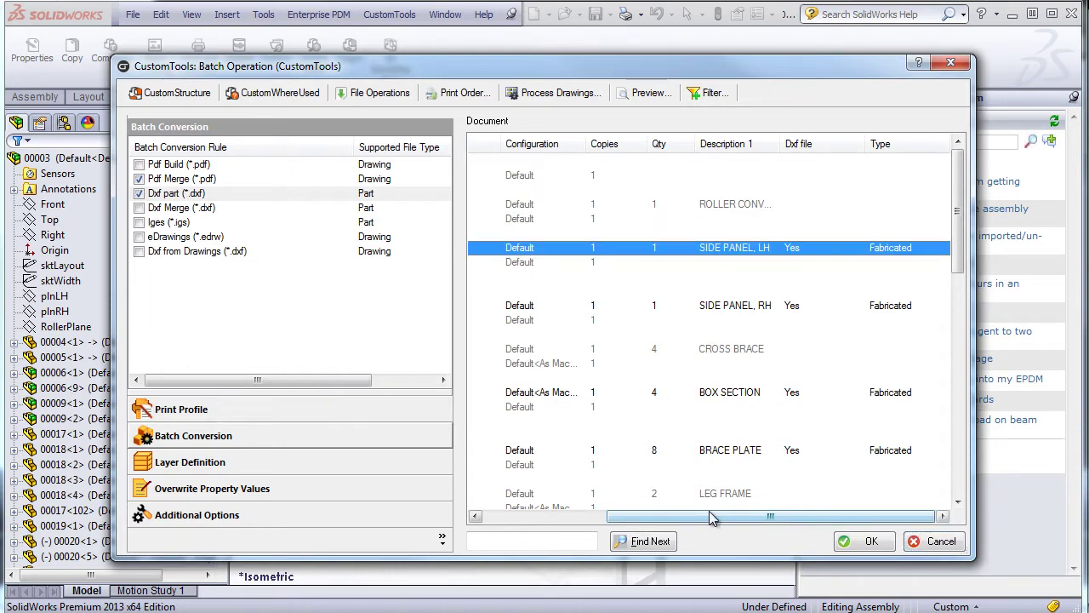
left_click_drag(708, 516, 530, 516)
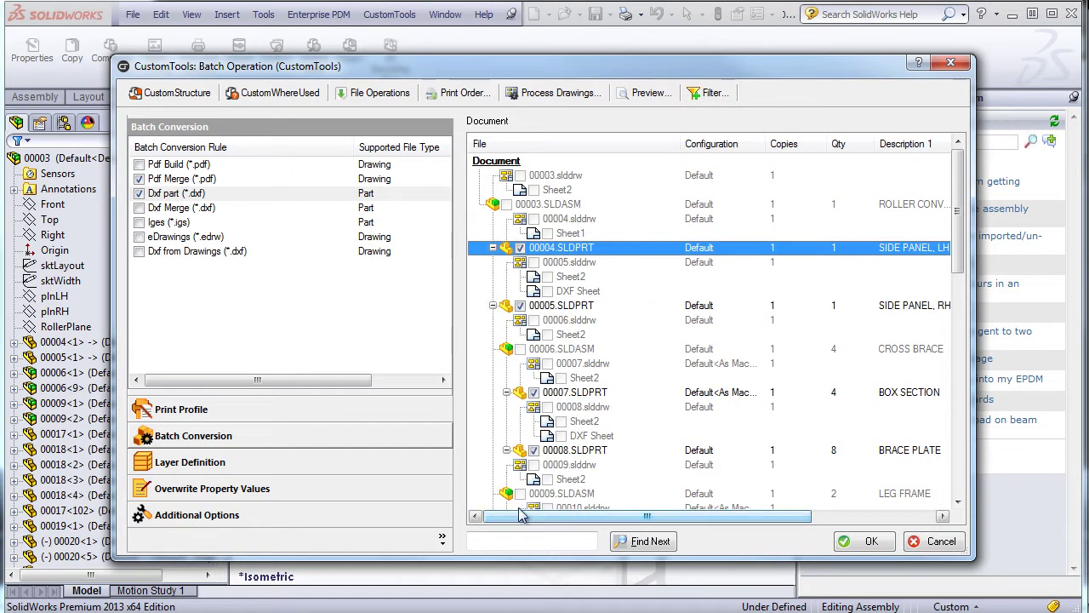
- Enable Iges (*.igs) export and select all parts in the tree for conversion
left_click(138, 222)
left_click(521, 247)
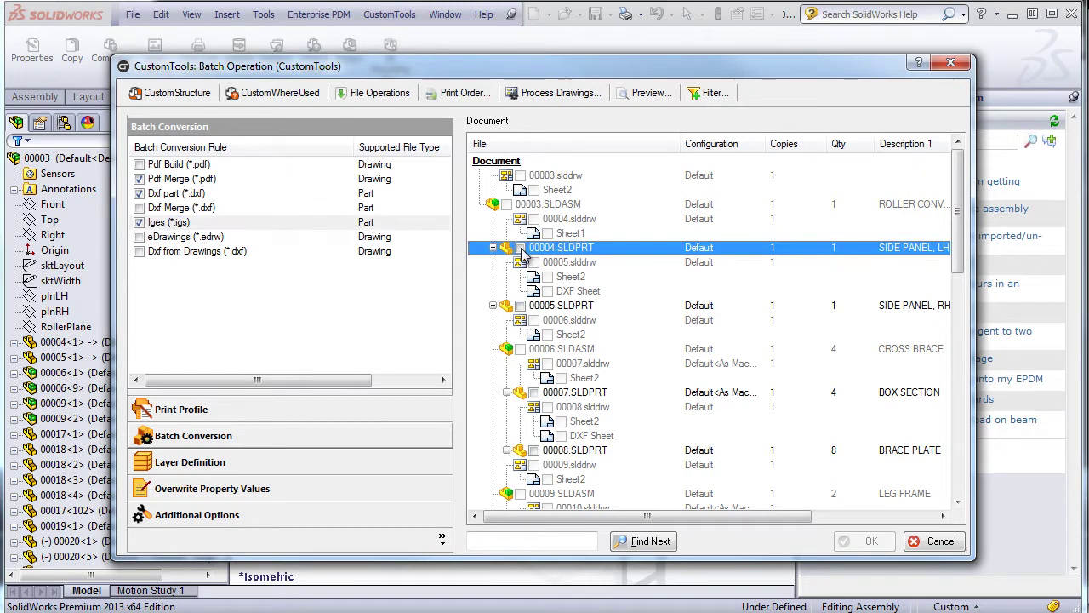
right_click(521, 248)
left_click(555, 257)
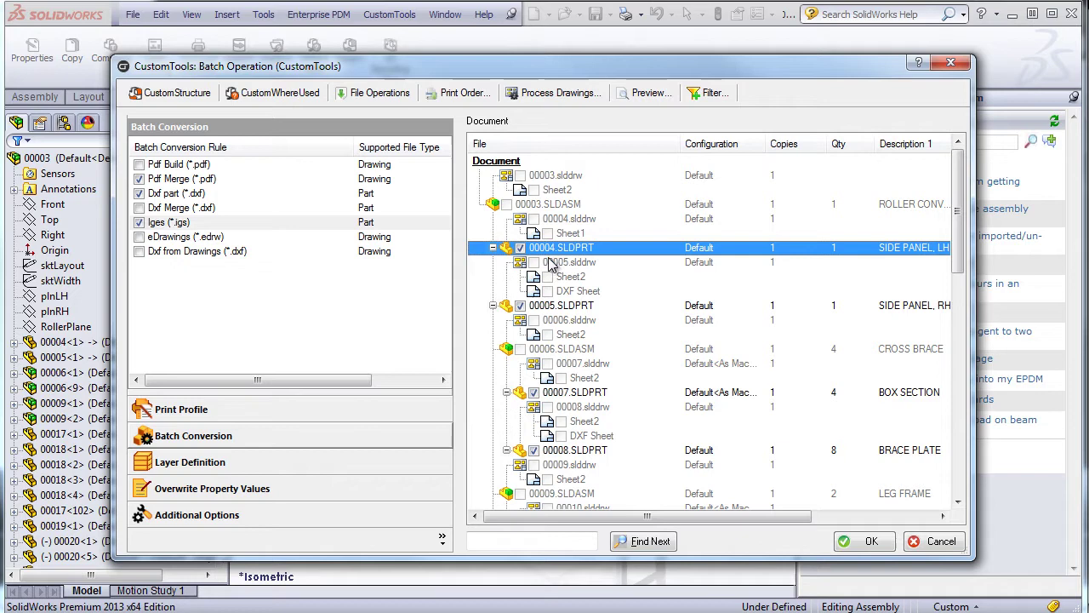
- Turn on Hide tolerance table in the Layer Definition settings
left_click(212, 464)
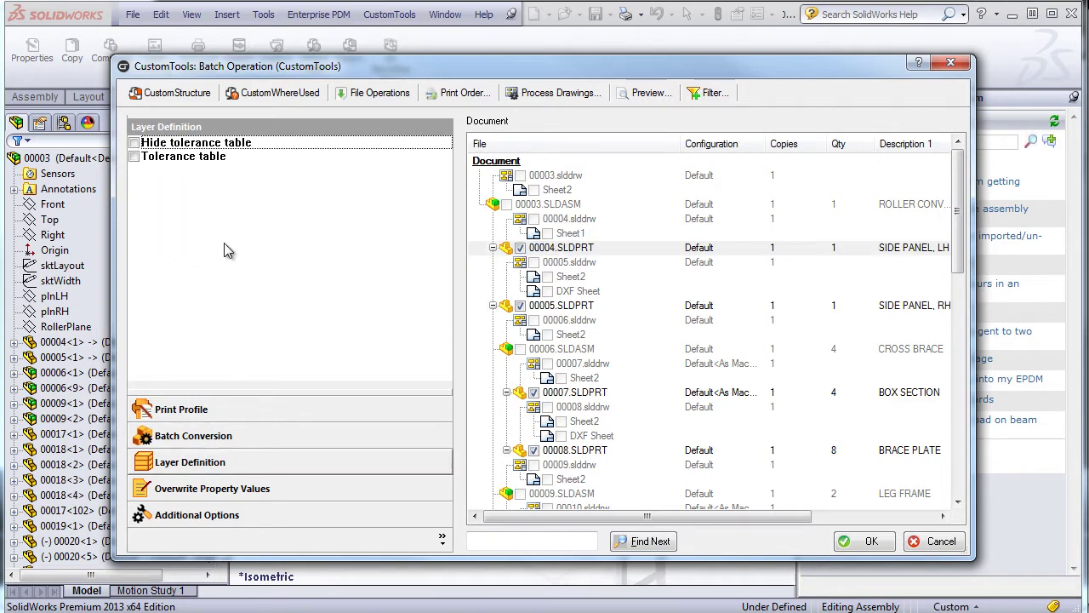
left_click(136, 144)
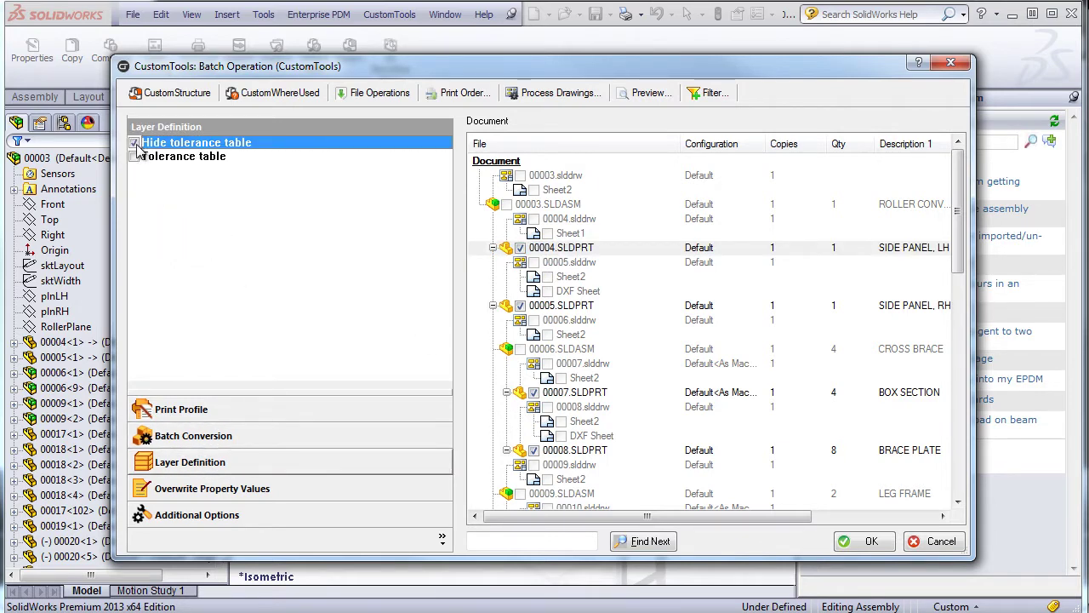
left_click(226, 490)
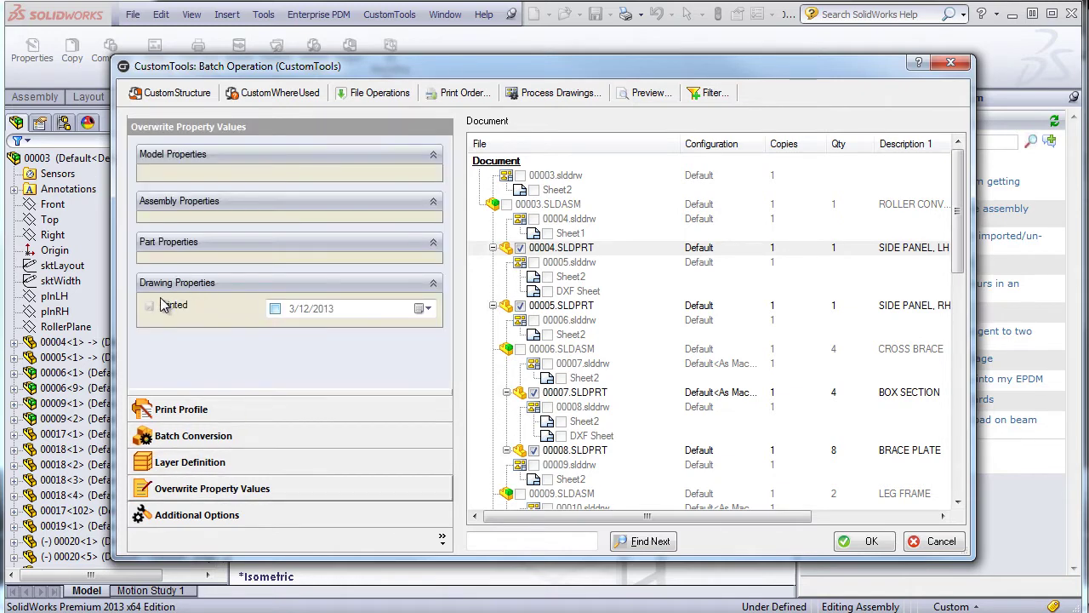
- Stamp the drawings with Printed date 3/12/2013 and enable Add quantity
left_click(276, 309)
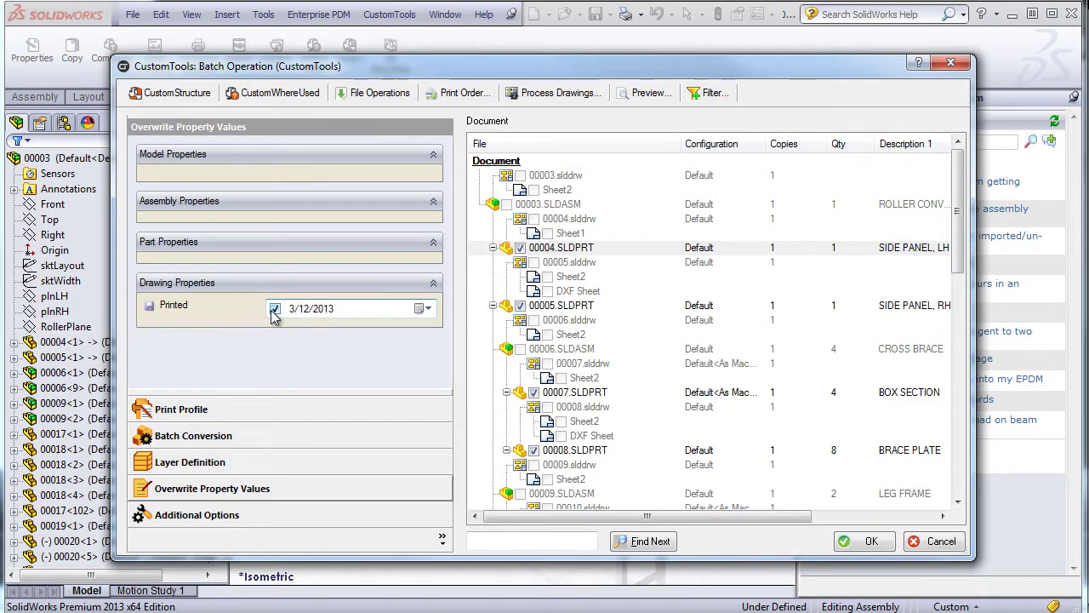
left_click(215, 525)
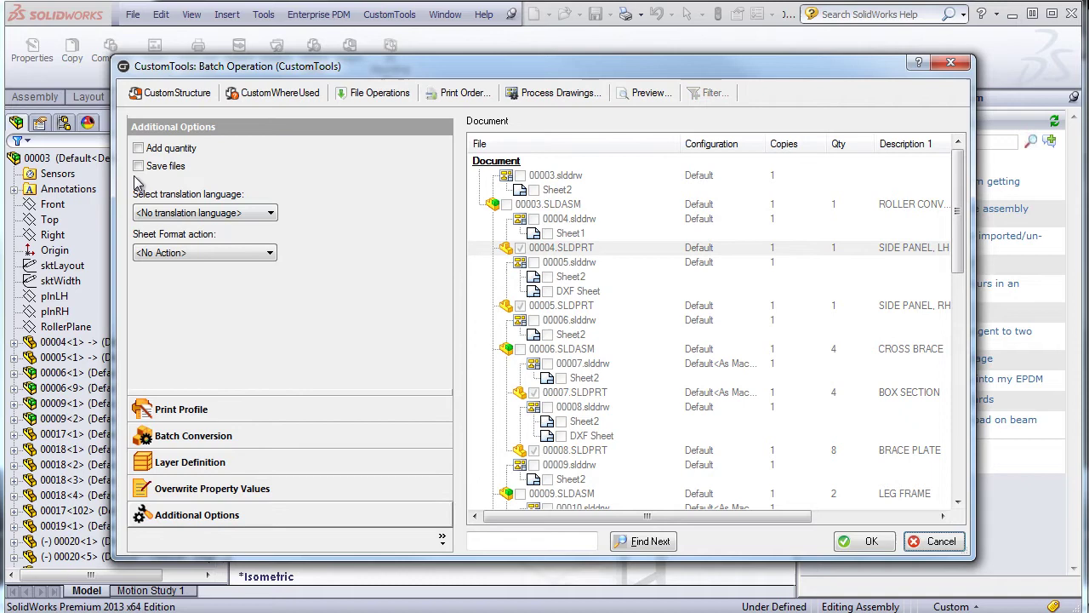
left_click(138, 149)
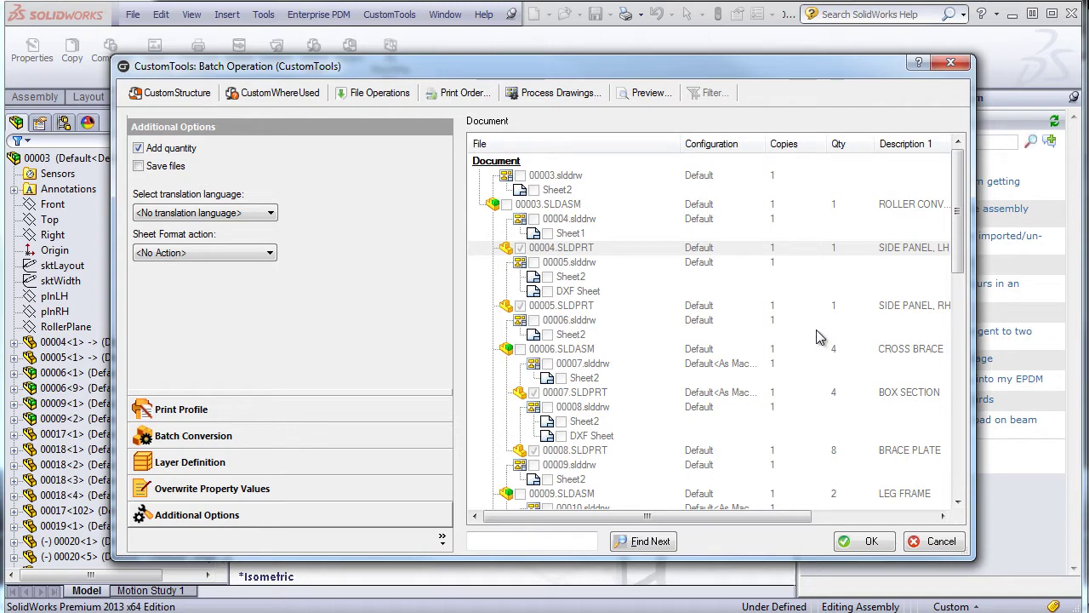
- Keep translation at <No translation language> and the sheet format action at <No Action>
left_click(272, 213)
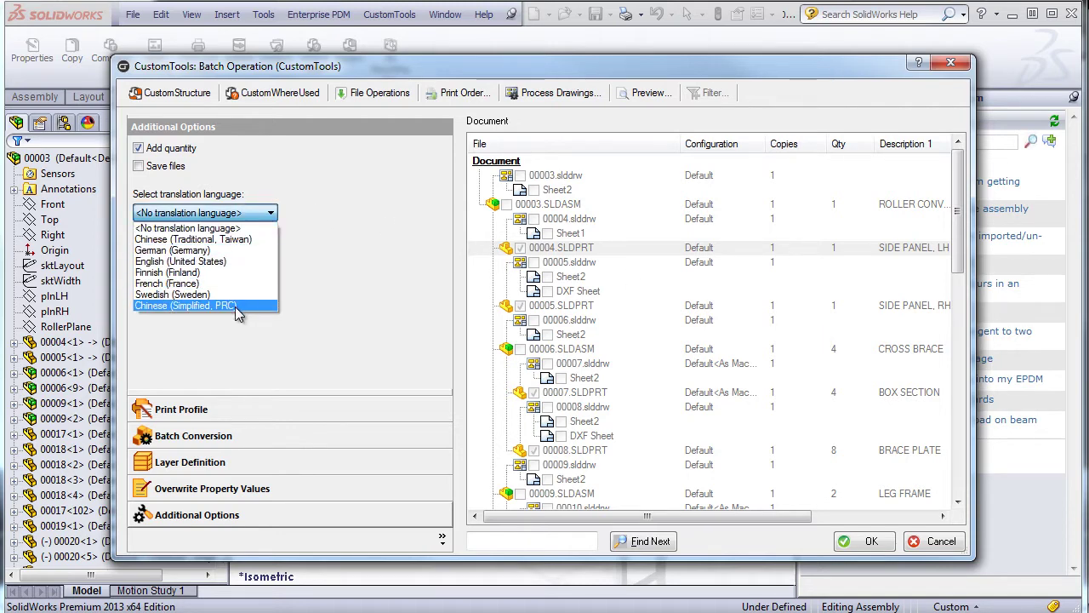
left_click(231, 228)
left_click(213, 255)
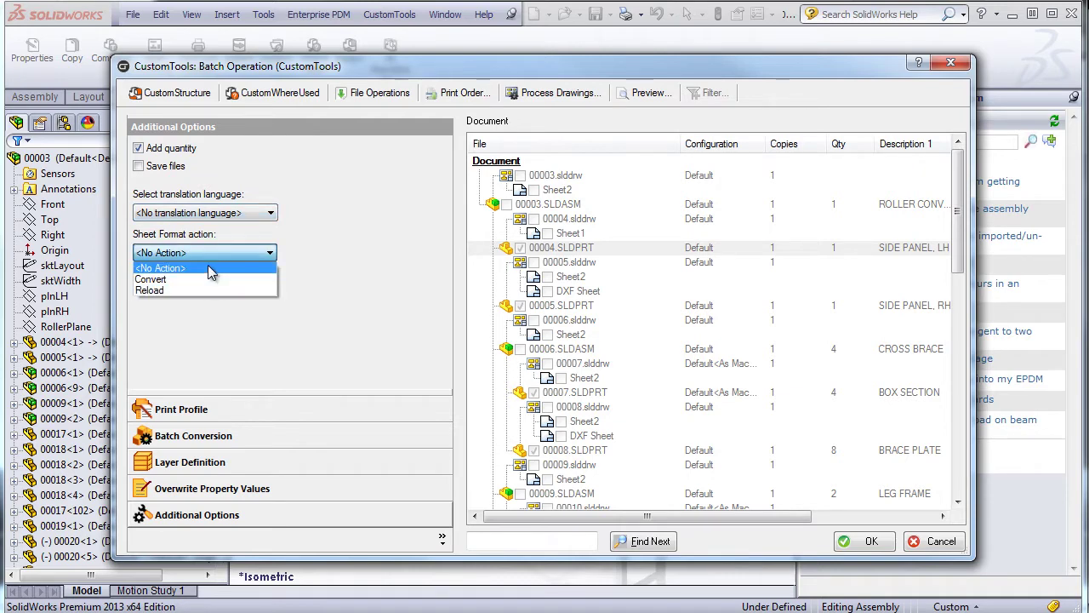
left_click(208, 266)
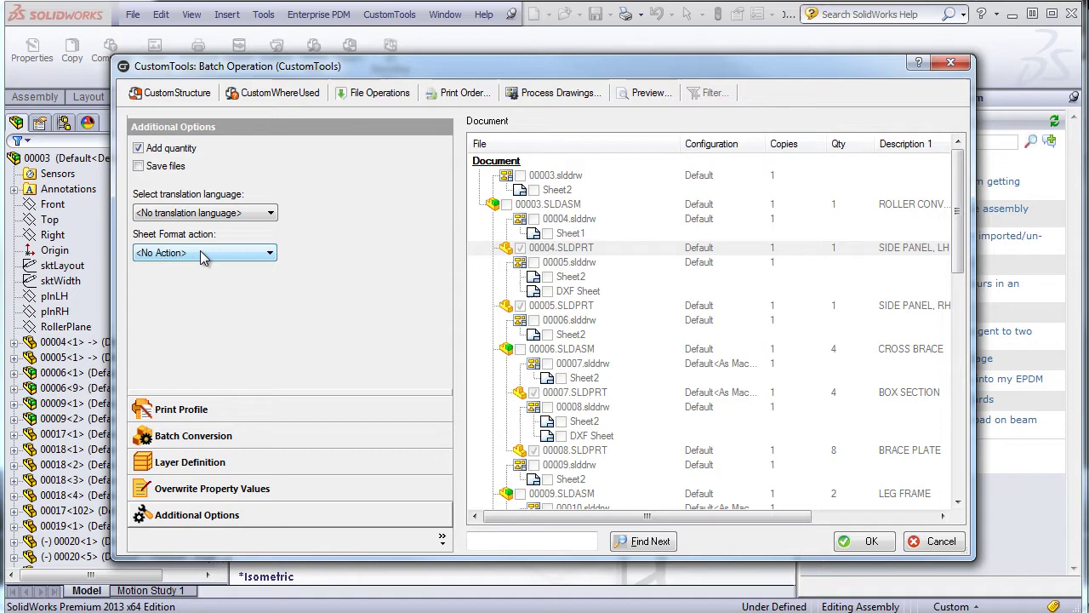
- Run the batch conversion, then select 00003Merge.pdf in the Kuopio project folder
left_click(861, 542)
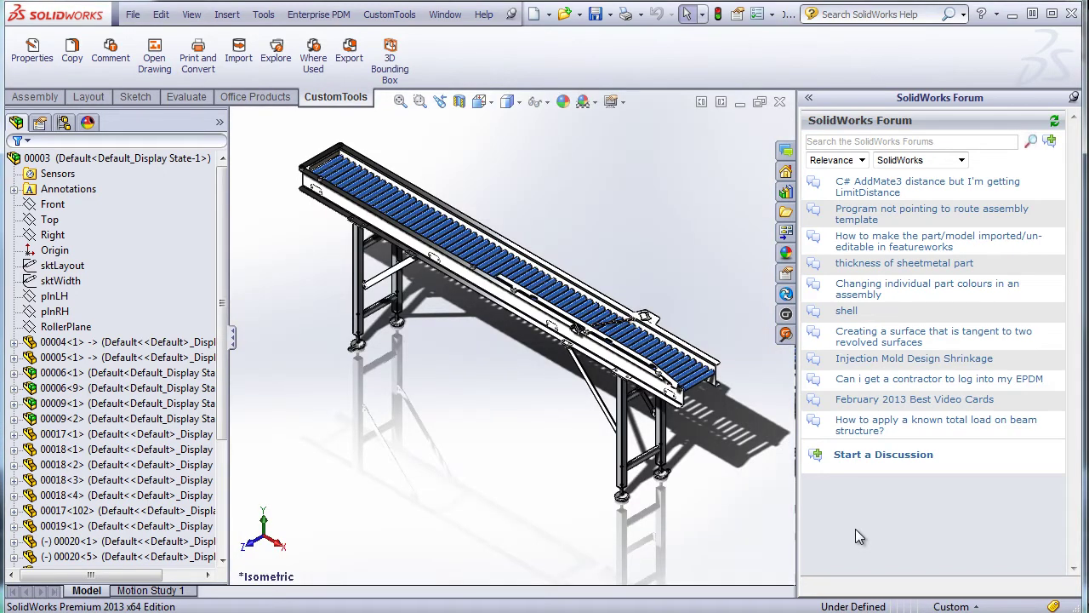
left_click(280, 53)
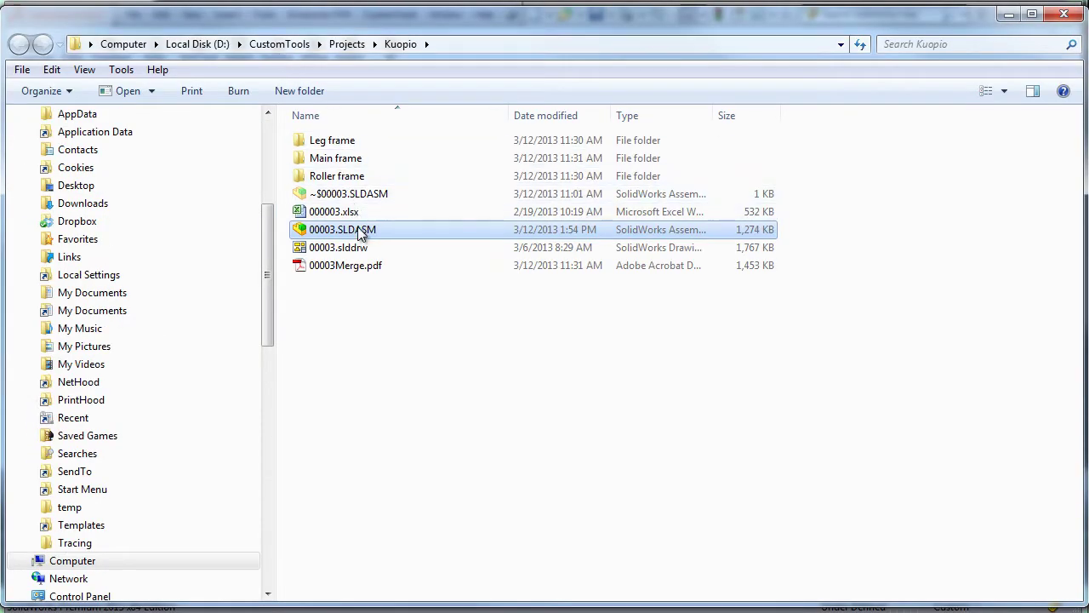
left_click(337, 266)
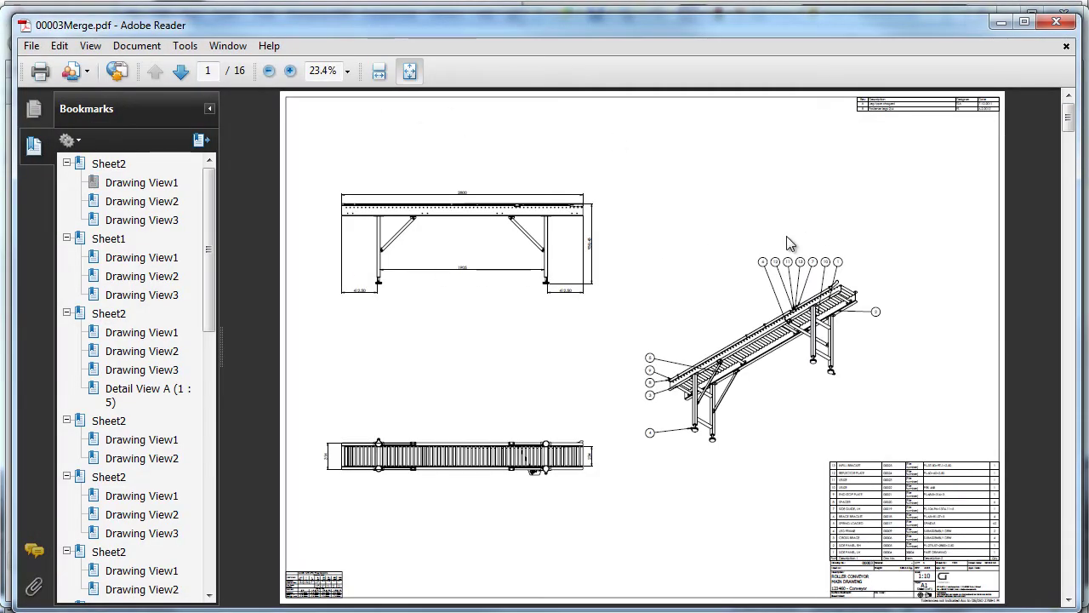
- Scroll through the 16 pages of 00003Merge.pdf and back to page 6's BRACE PLATE drawing
scroll(786, 236, "down", 6)
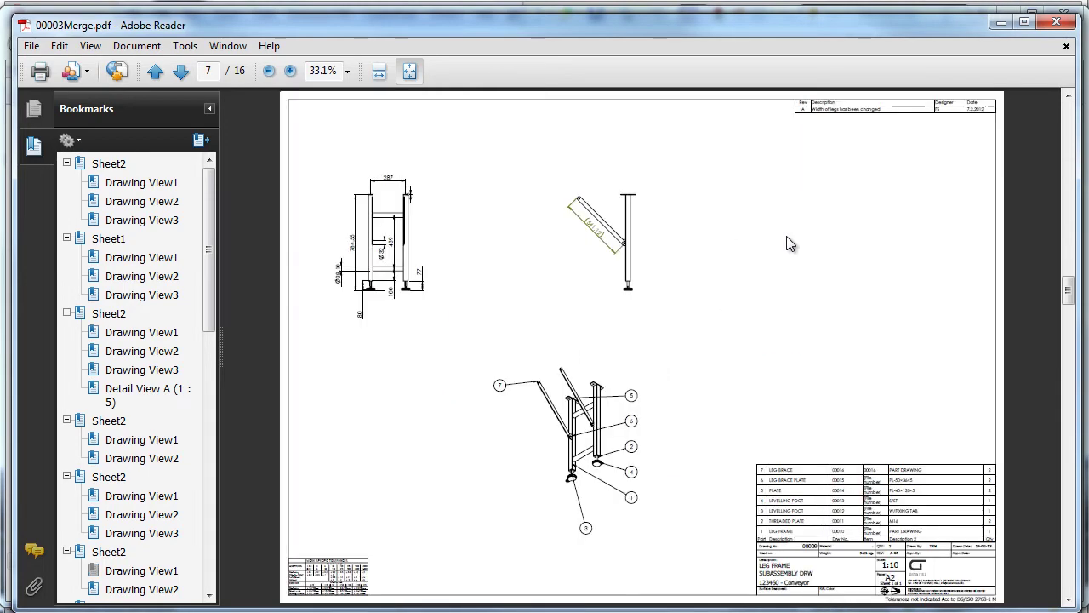
scroll(786, 235, "down", 5)
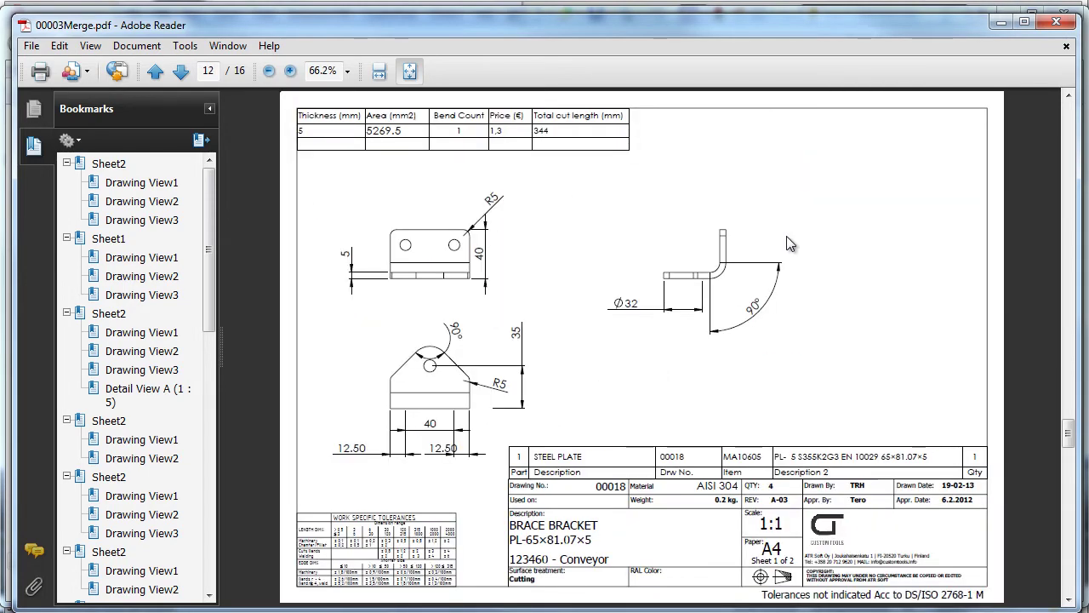
scroll(786, 236, "down", 4)
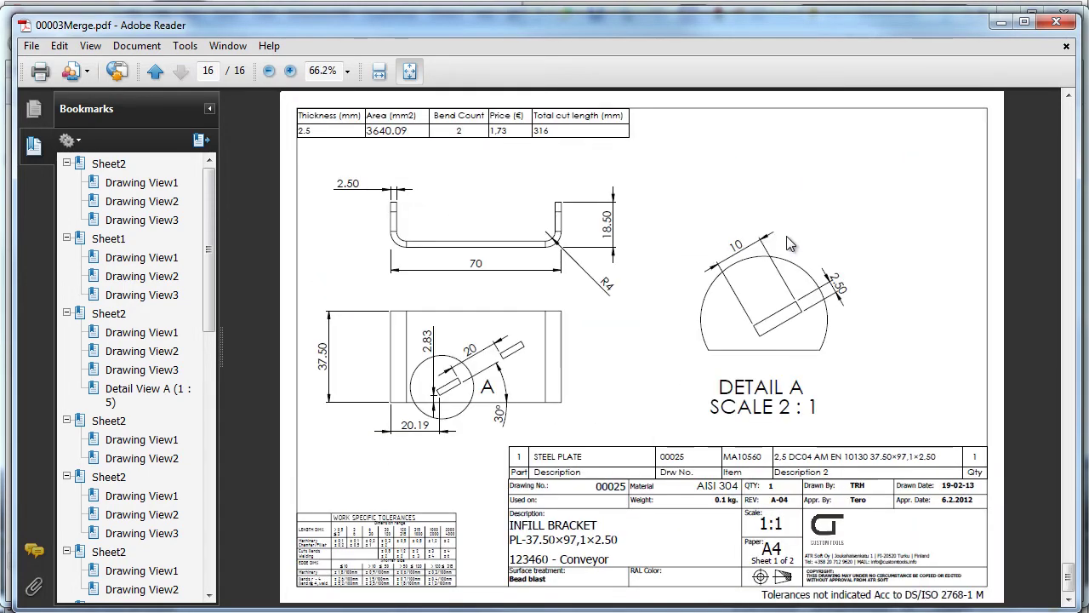
scroll(782, 239, "up", 5)
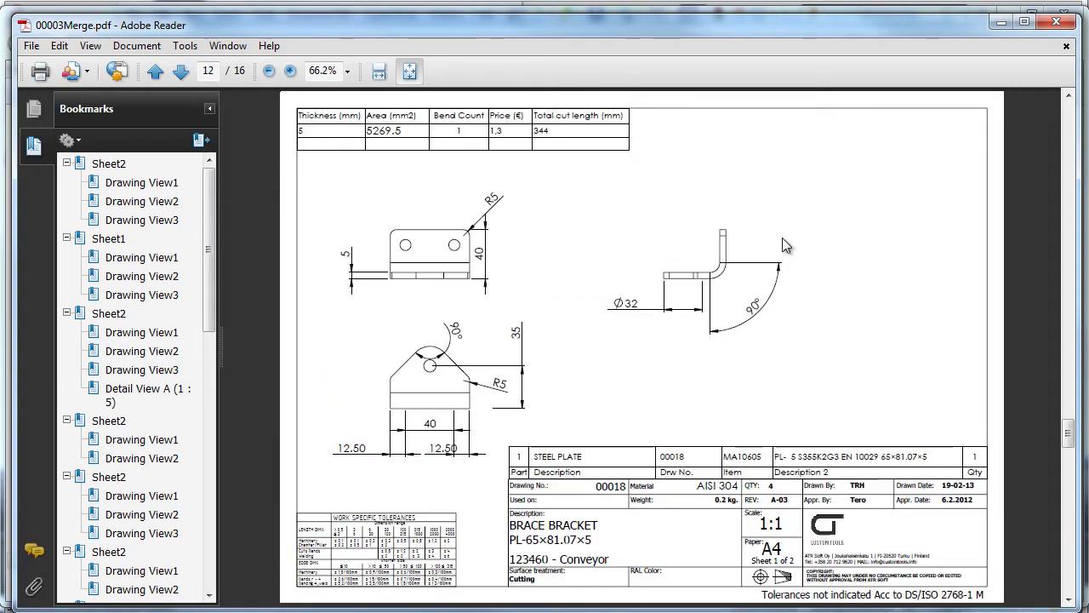
scroll(787, 246, "up", 3)
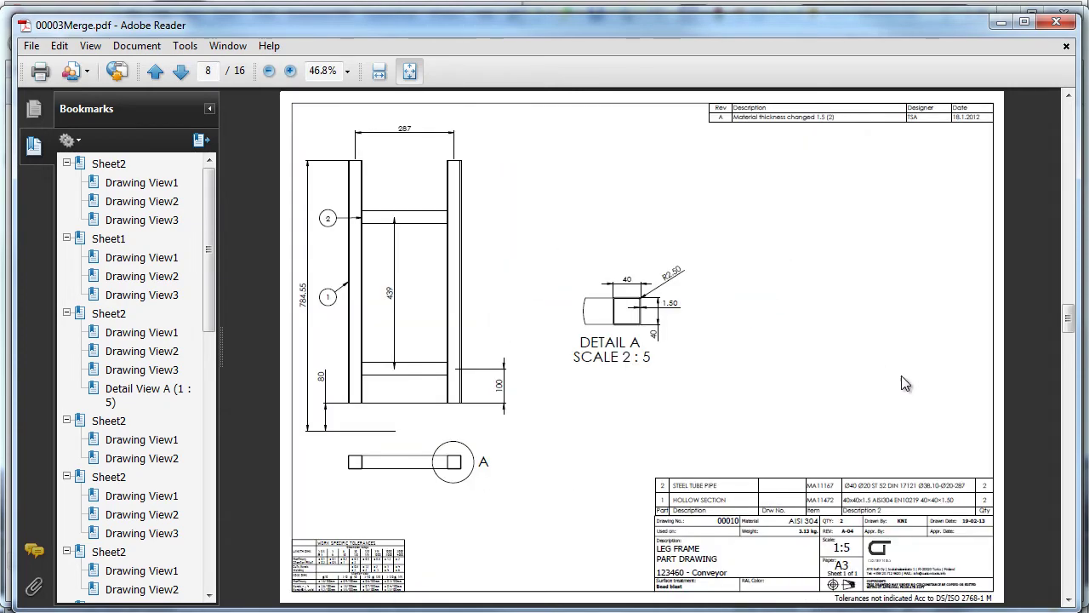
scroll(905, 384, "up", 1)
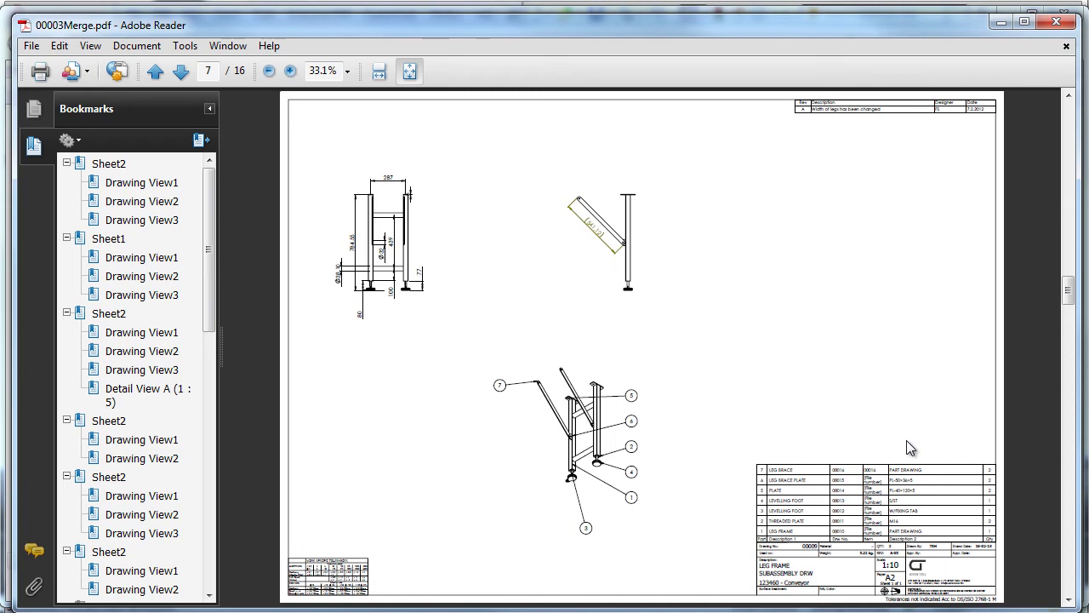
scroll(906, 447, "up", 1)
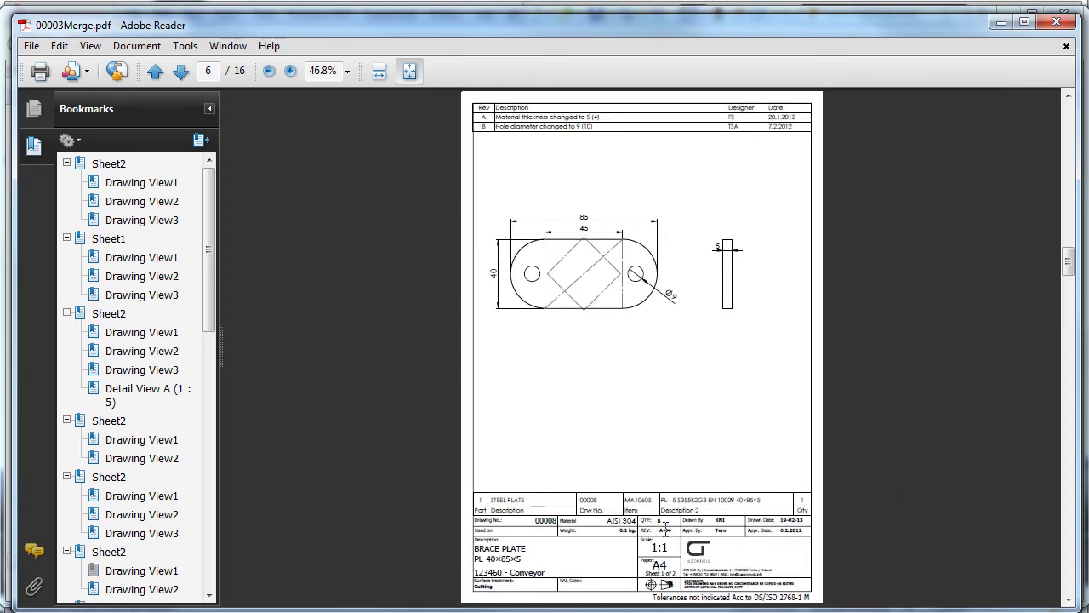
scroll(666, 529, "up", 3, "ctrl")
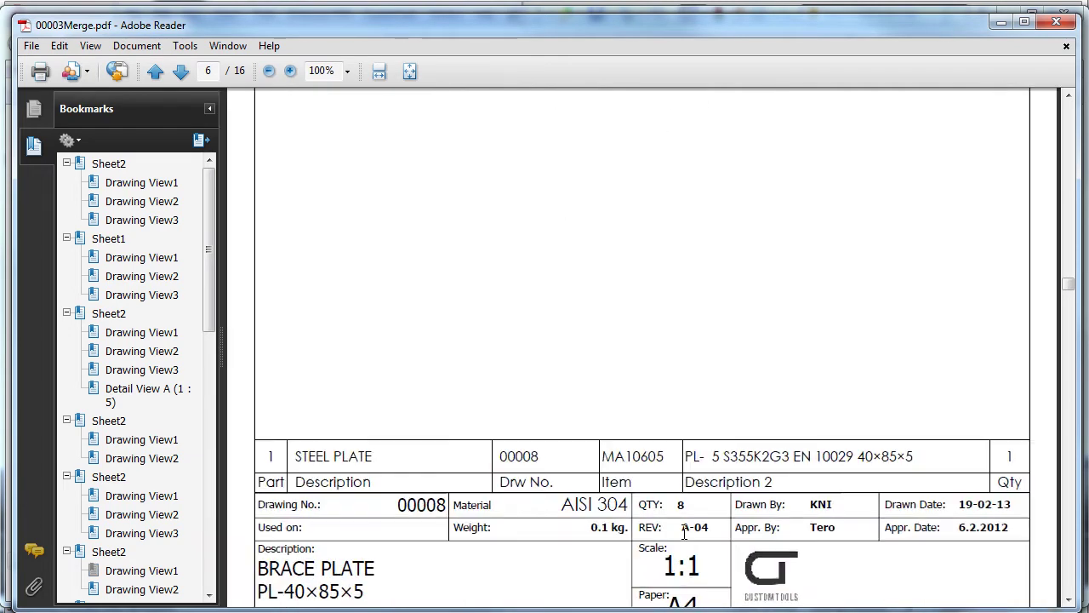
- Confirm QTY 8 on page 6 and QTY 4 on page 5's BOX SECTION, then close the PDF
scroll(684, 532, "up", 3, "ctrl")
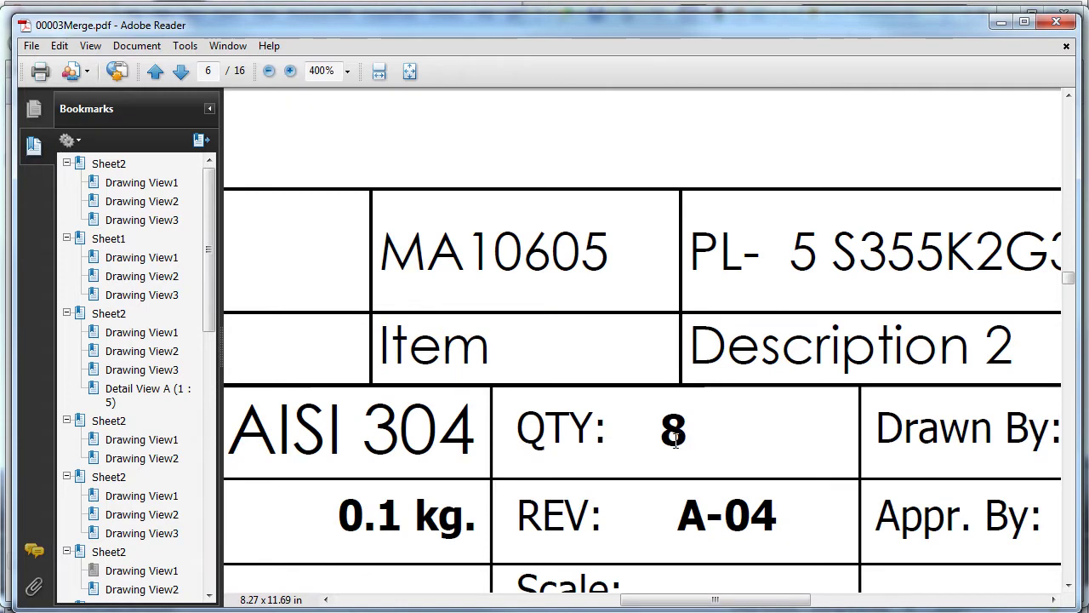
scroll(705, 462, "down", 6, "ctrl")
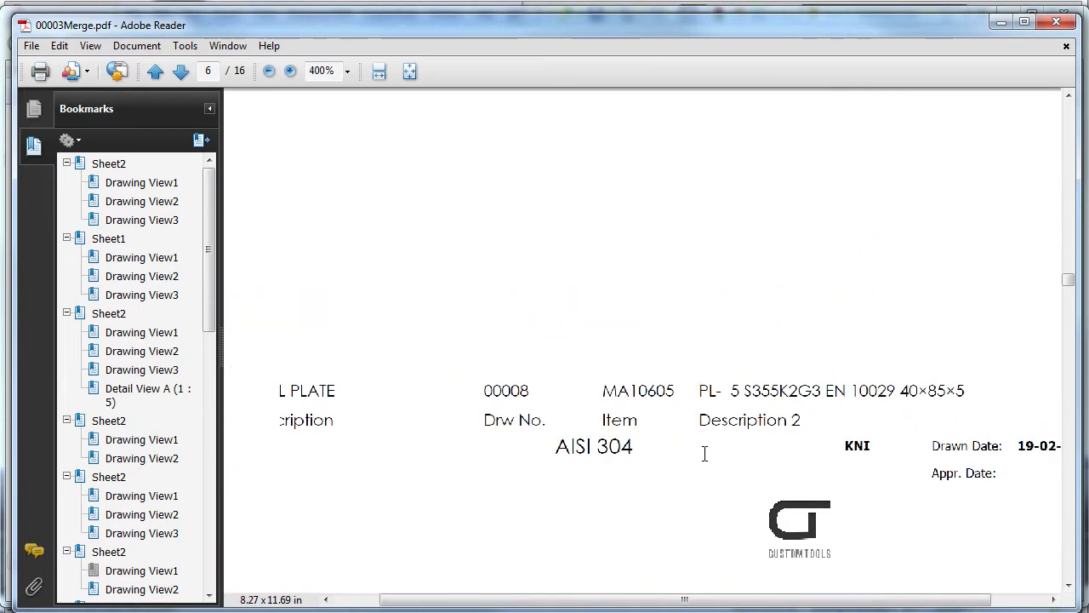
scroll(707, 461, "up", 2)
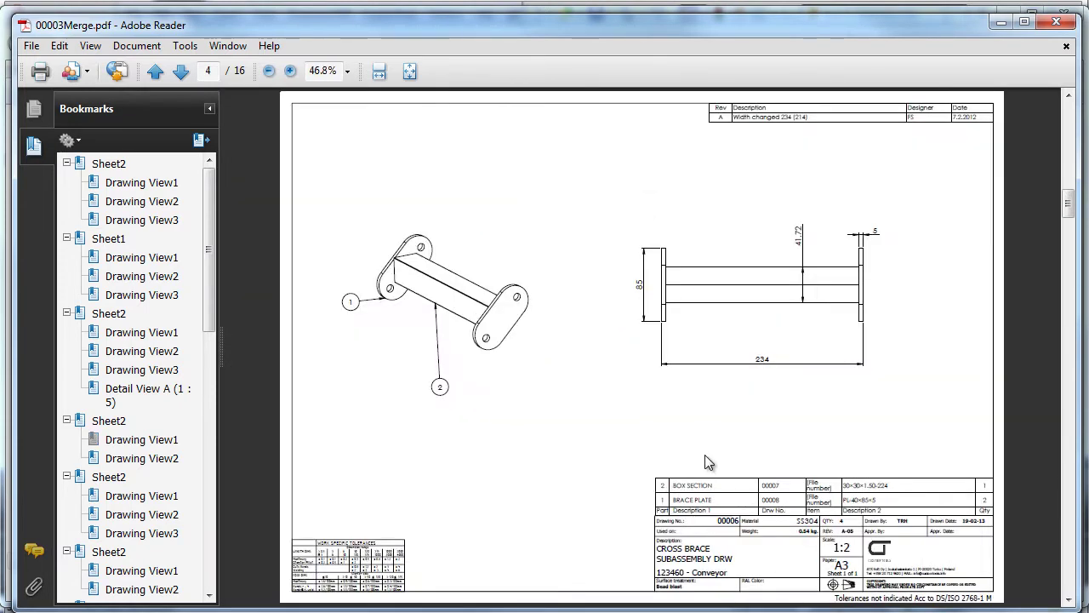
scroll(710, 467, "down", 1)
scroll(662, 520, "up", 6, "ctrl")
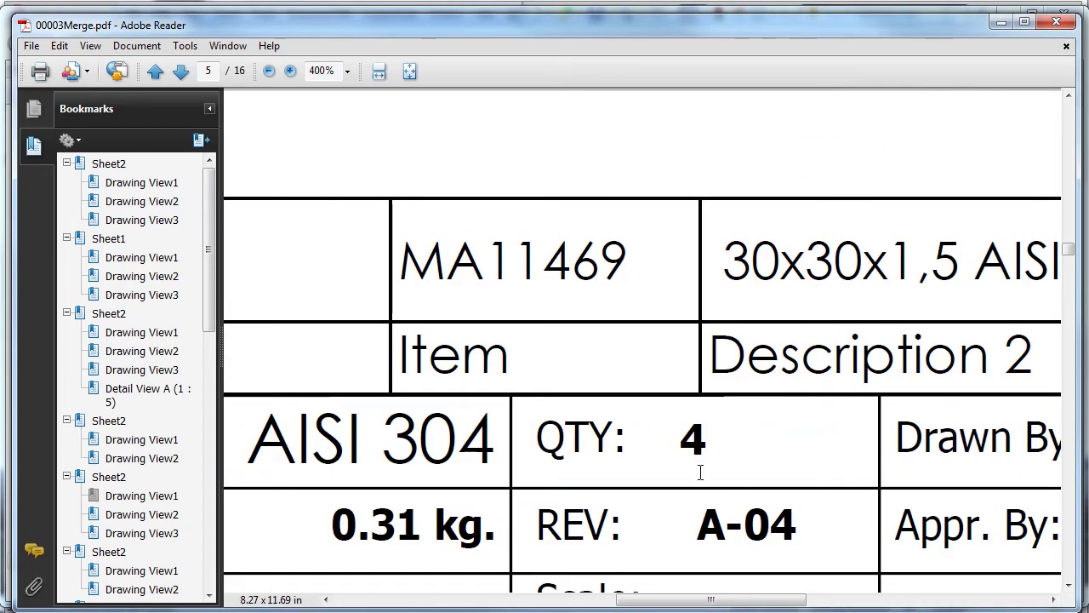
left_click(1056, 22)
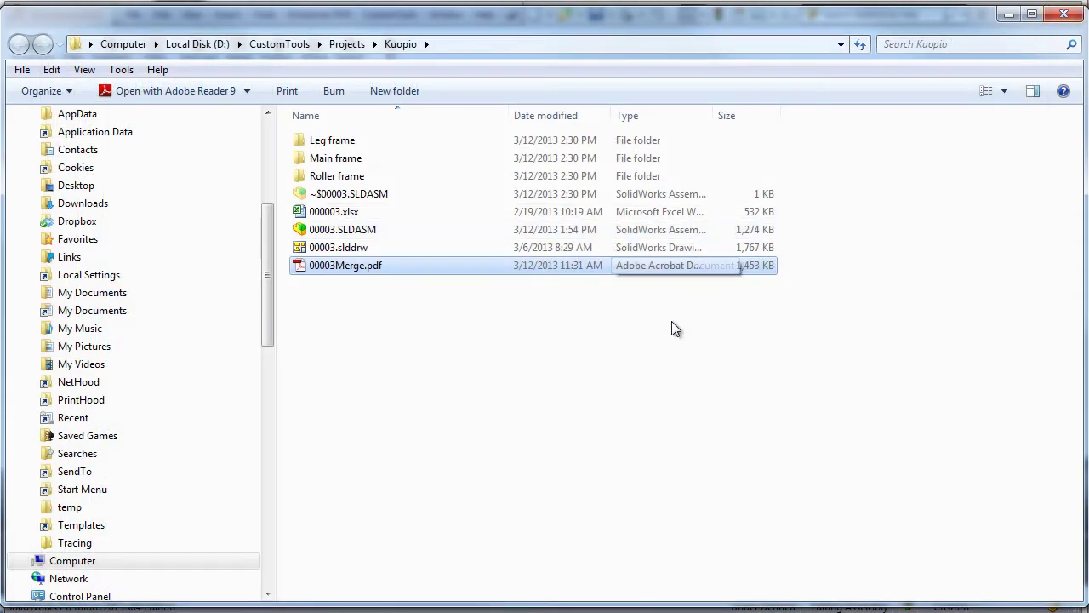
double_click(332, 142)
double_click(338, 145)
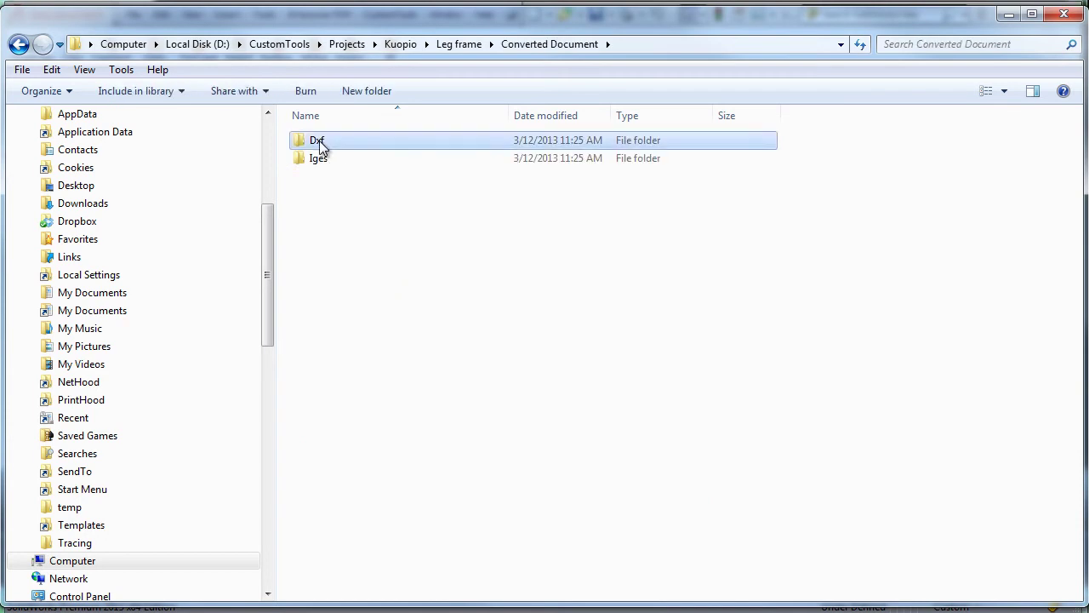
double_click(319, 141)
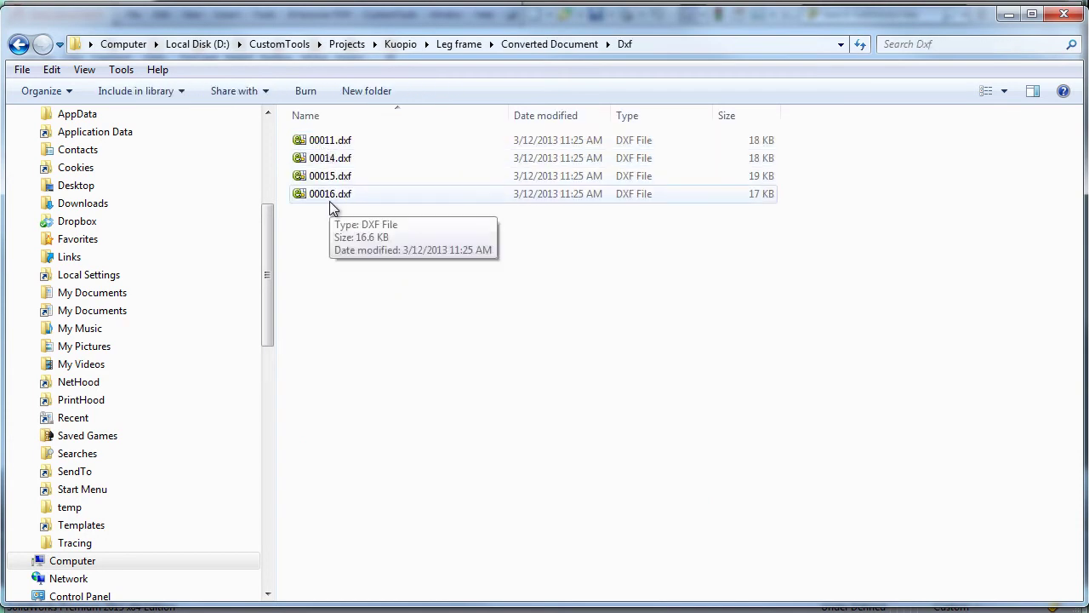
key("BackSpace")
left_click(321, 158)
double_click(321, 160)
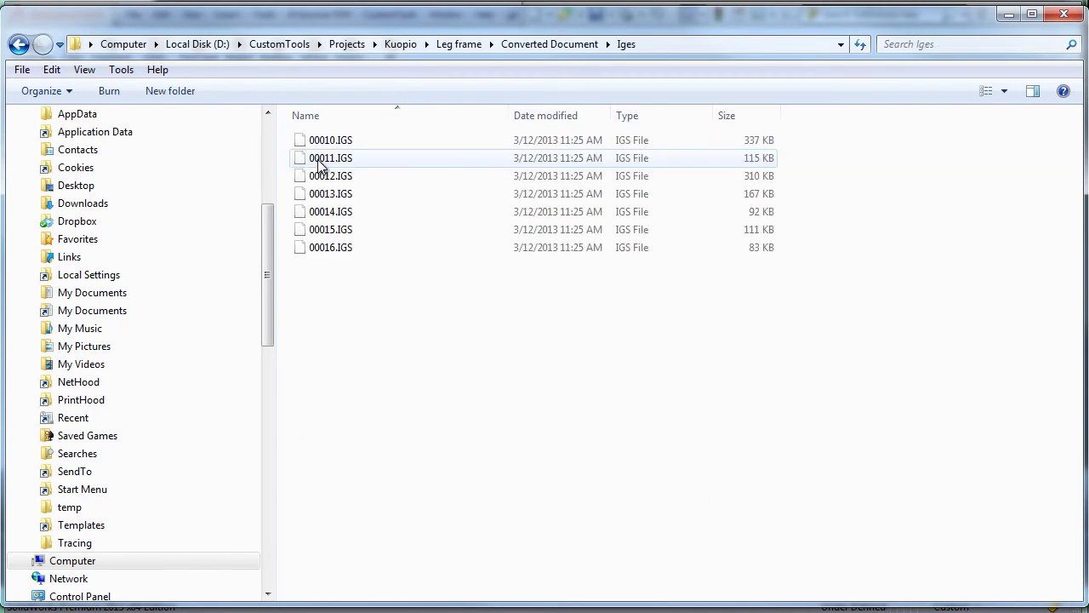
key("BackSpace")
key("BackSpace")
key("BackSpace")
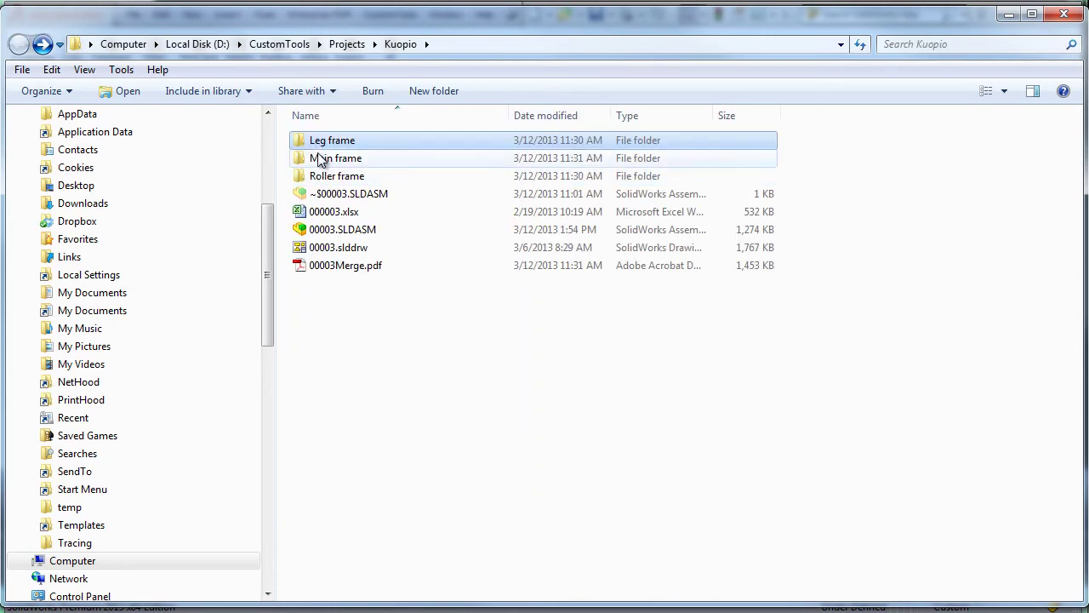
double_click(319, 157)
double_click(315, 142)
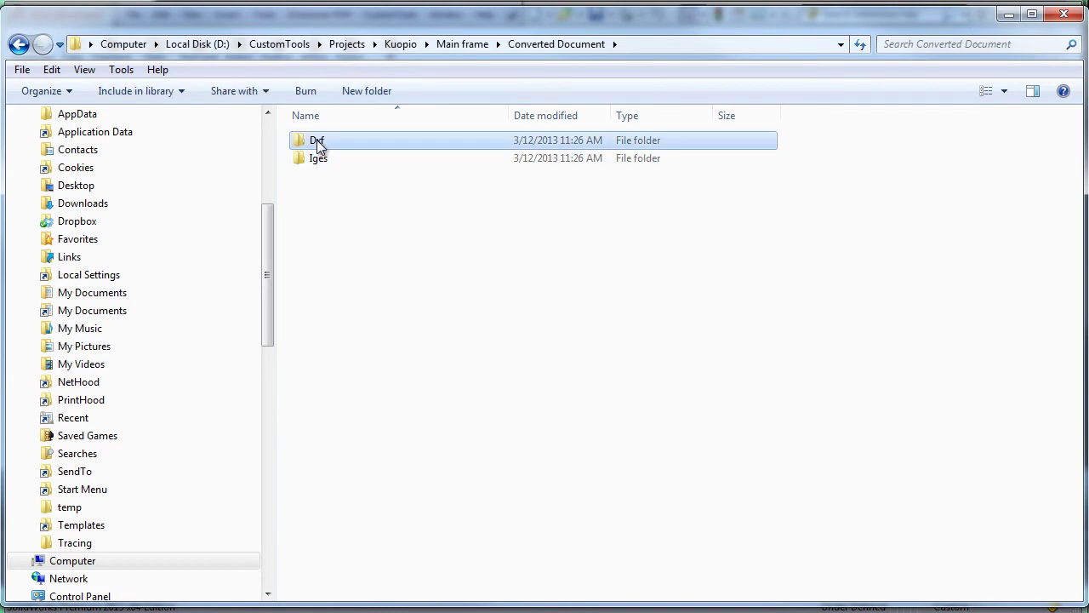
double_click(315, 143)
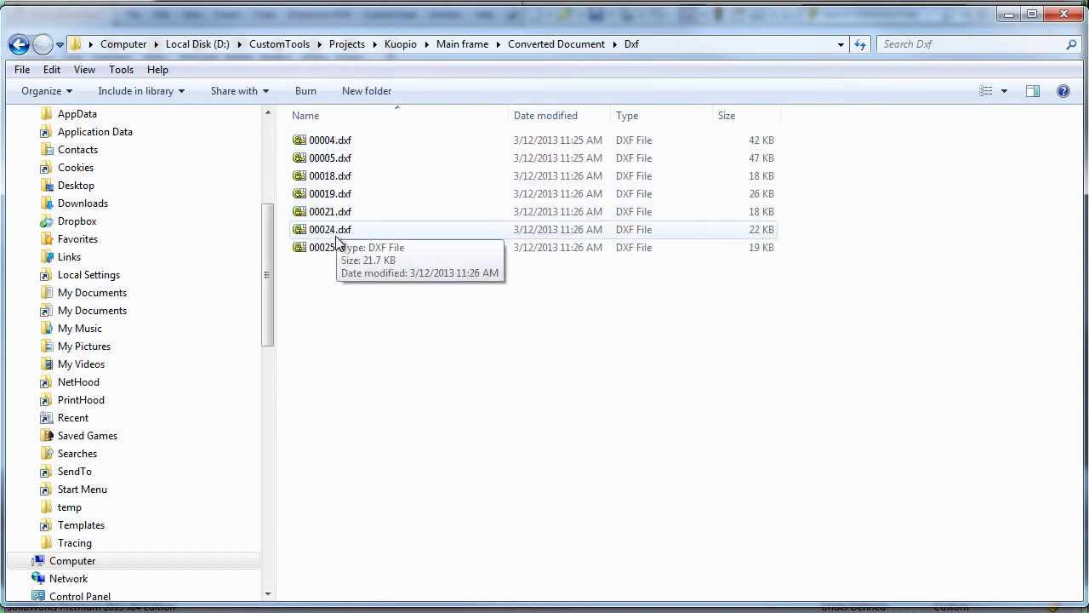
key("BackSpace")
left_click(315, 161)
double_click(314, 161)
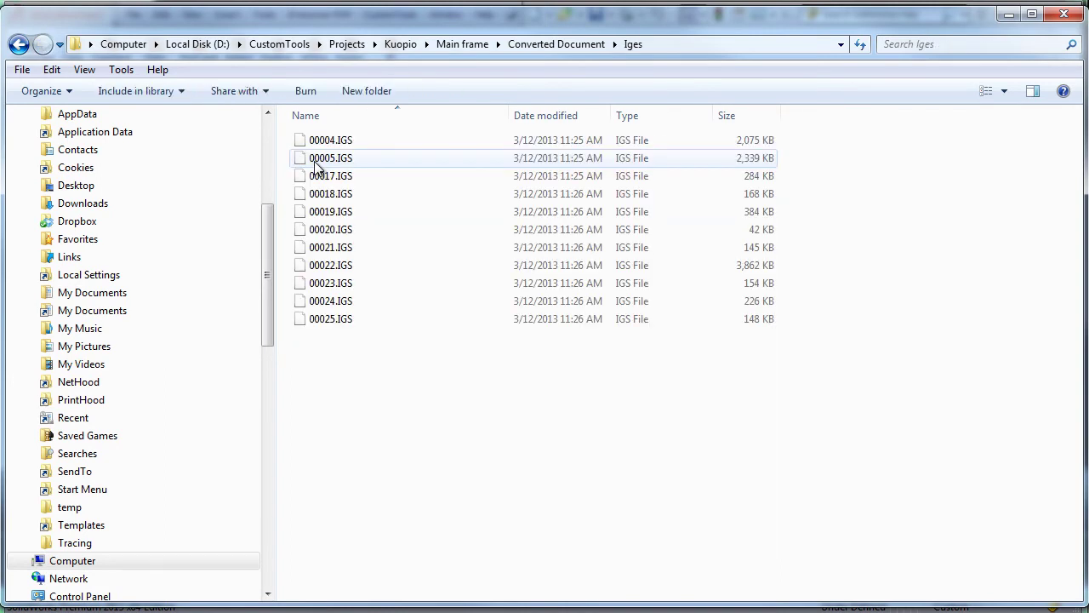
key("BackSpace")
key("BackSpace")
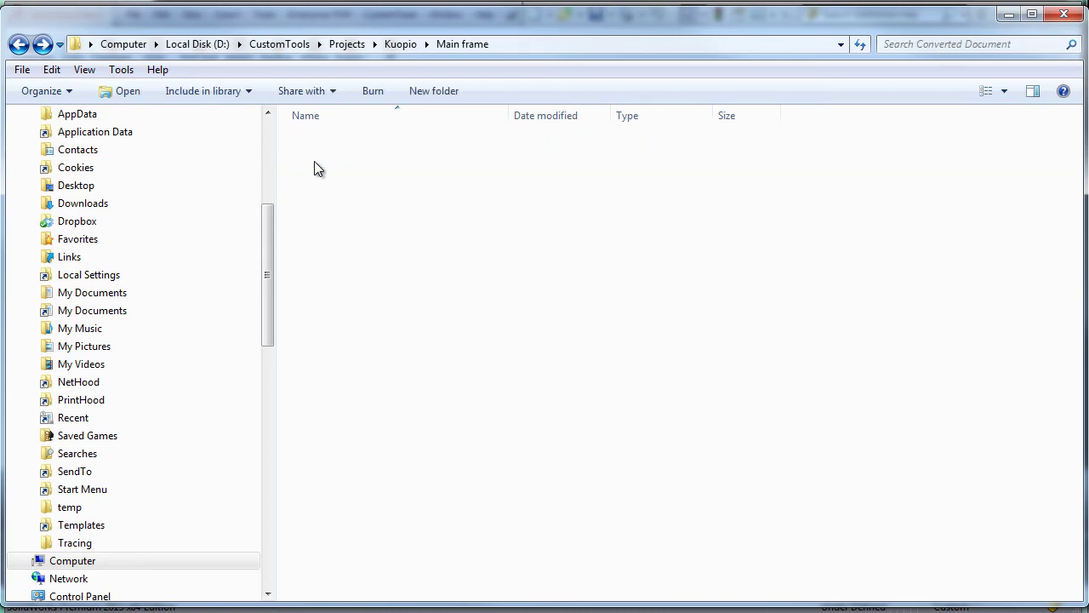
key("BackSpace")
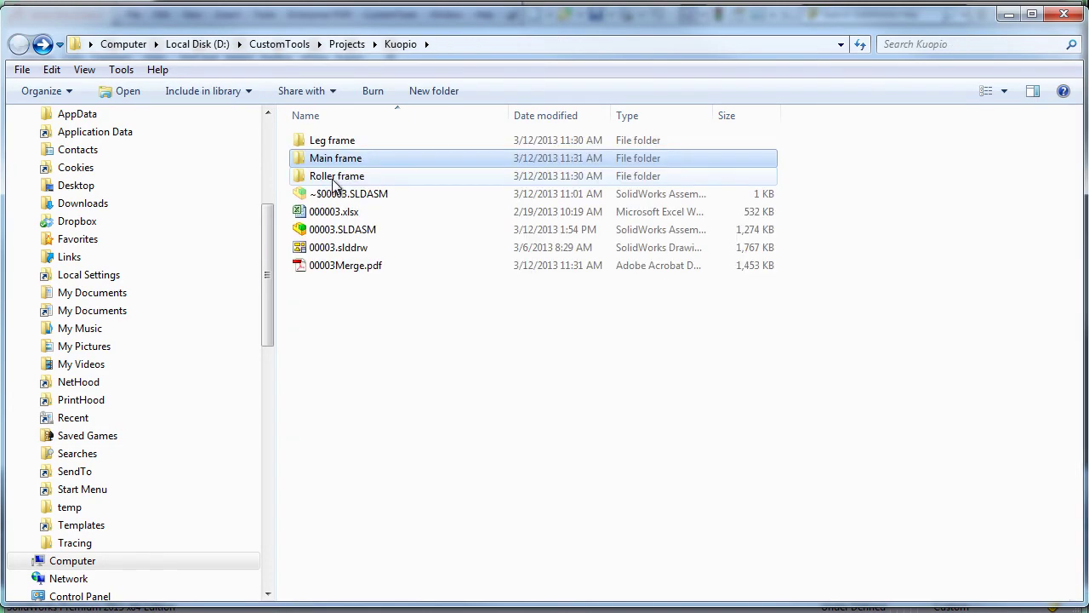
- Inspect Roller frame's Dxf and Iges outputs (00007.IGS, 00008.IGS), then close Explorer
double_click(336, 177)
double_click(323, 141)
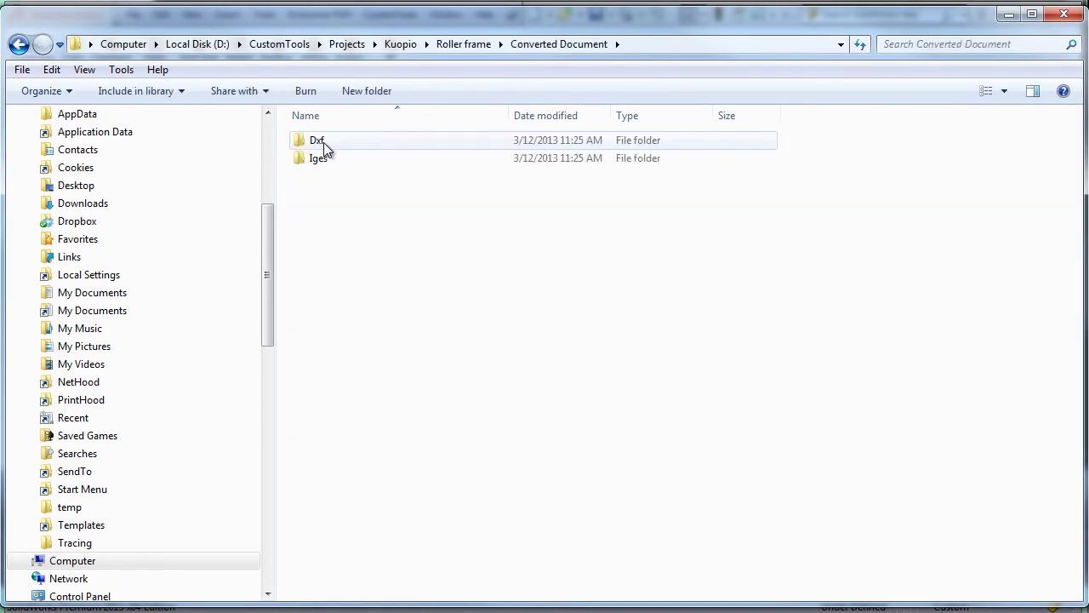
double_click(324, 142)
key("BackSpace")
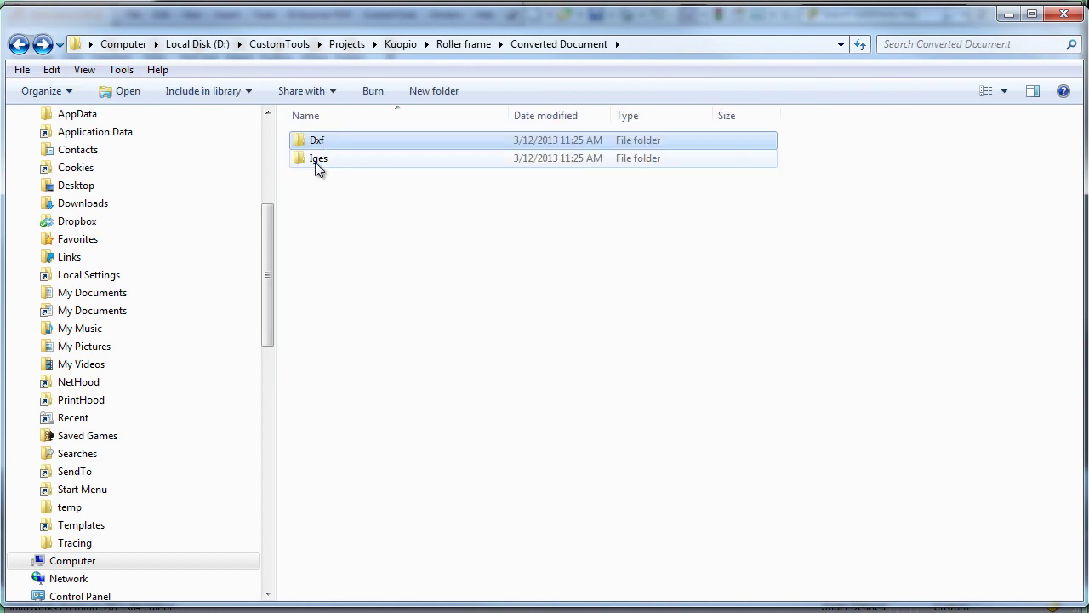
left_click(316, 161)
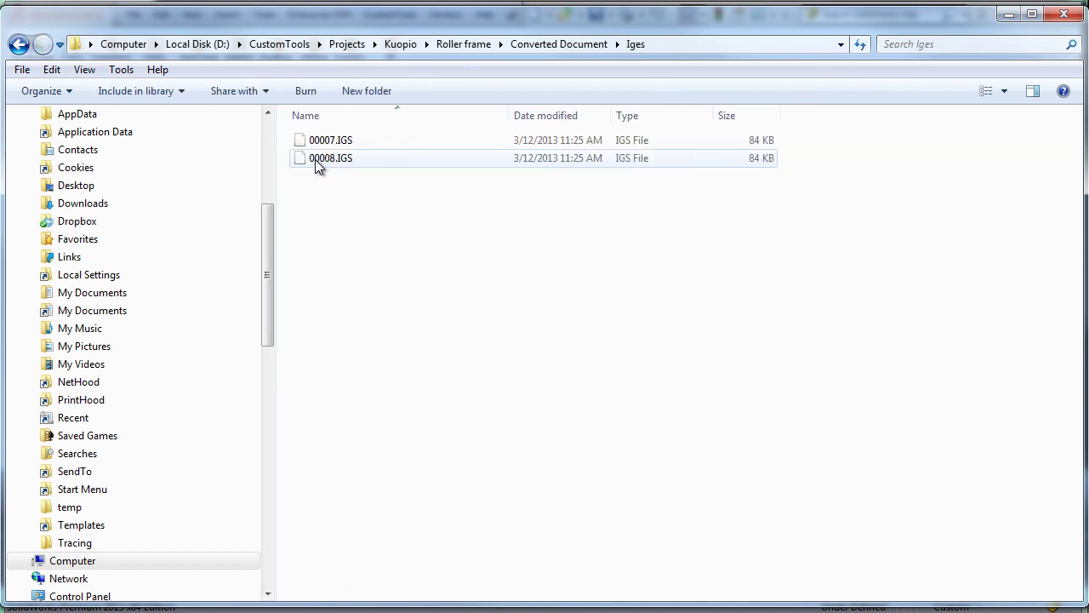
left_click(1064, 14)
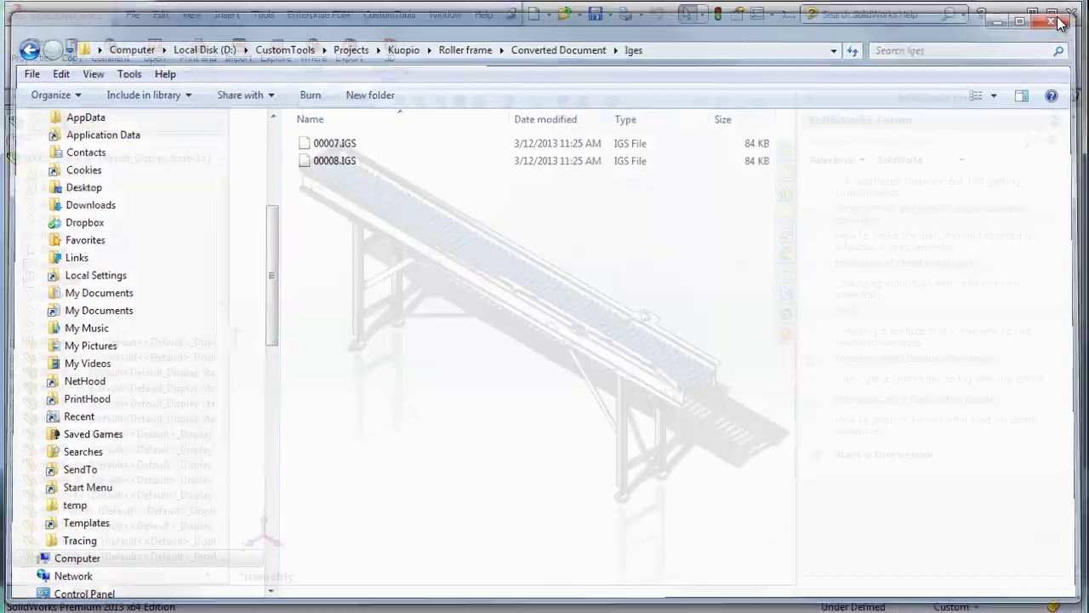